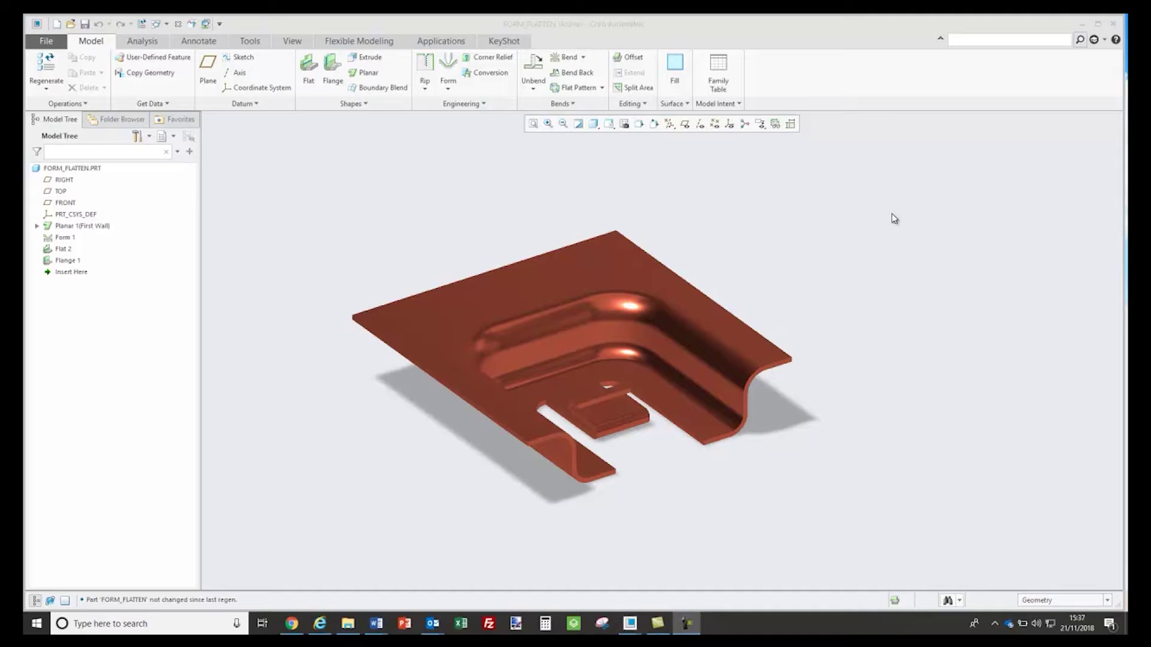
# Open Mapkeys Settings under Options > Environment and start a new mapkey.
pyautogui.click(47, 43)
pyautogui.click(51, 300)
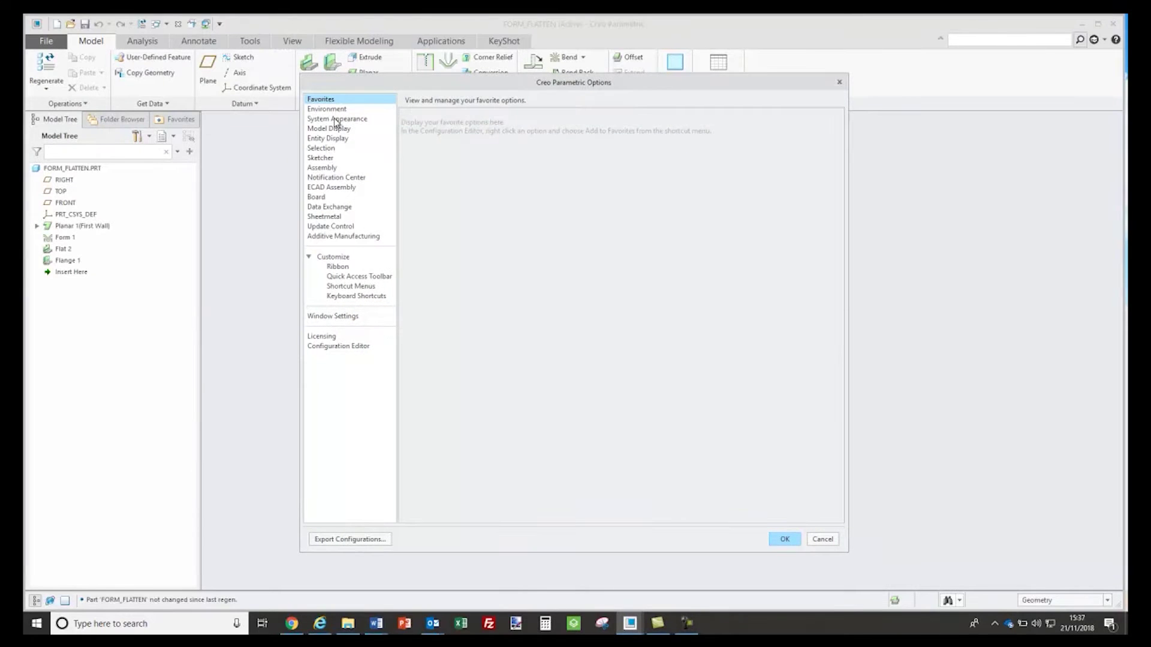
pyautogui.click(338, 110)
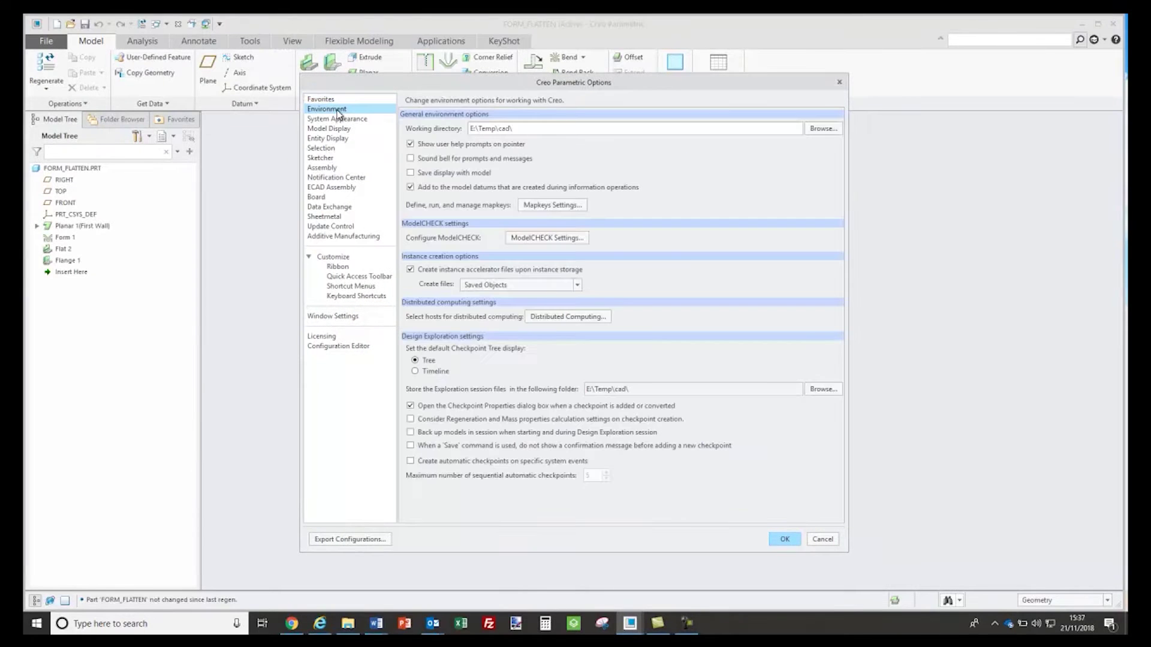
pyautogui.click(554, 205)
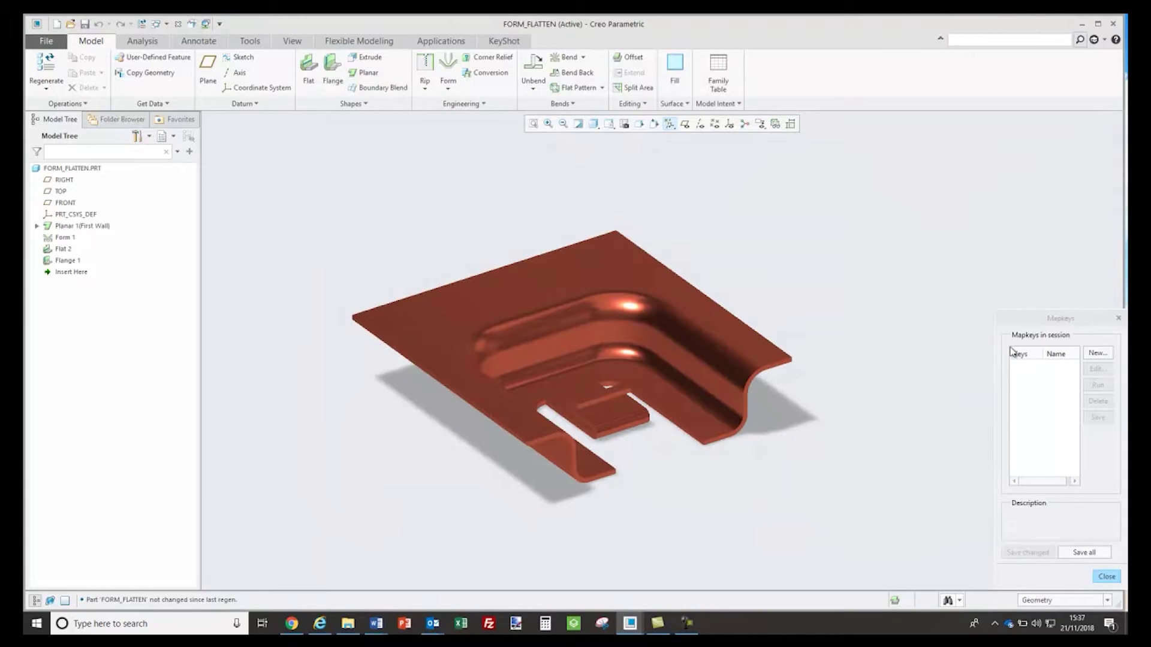
pyautogui.click(1097, 353)
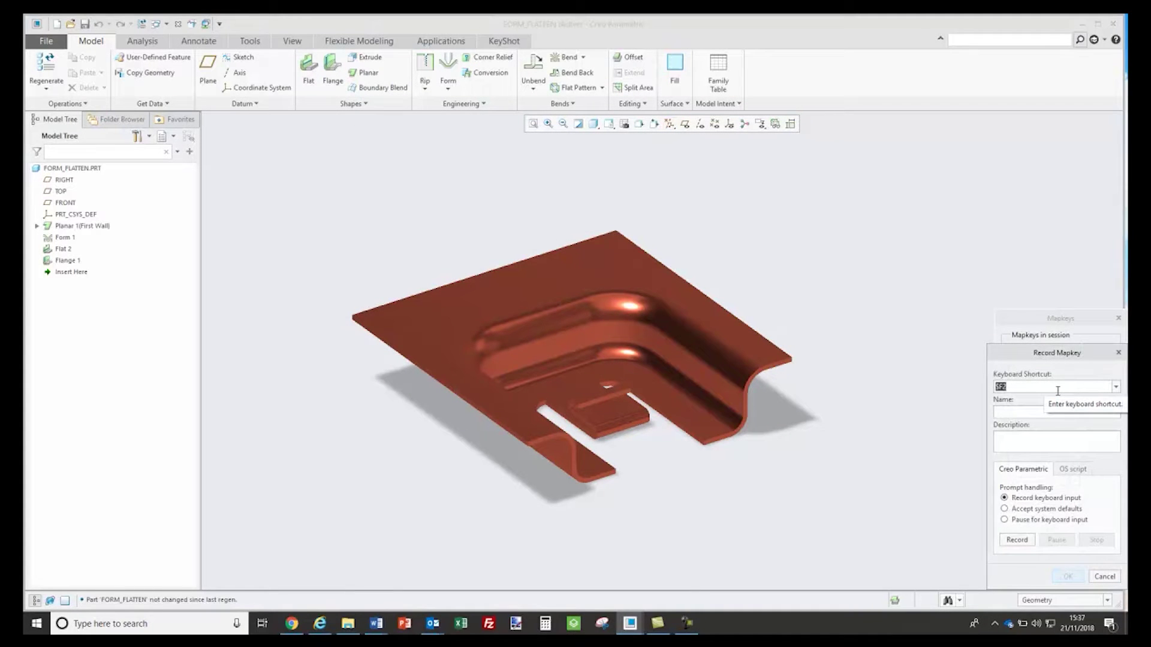
# Enter shortcut fss, name Save Step, and description 'Save this file as a step file'.
pyautogui.write('ffs')
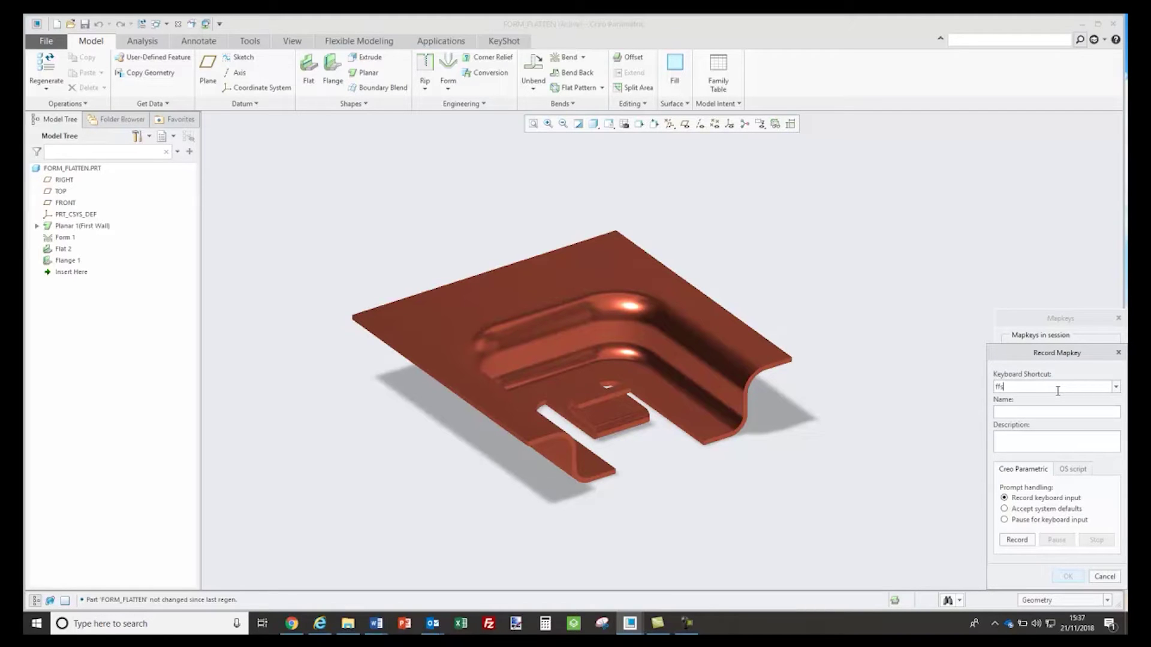
pyautogui.press('BackSpace')
pyautogui.write('ss')
pyautogui.write('Save')
pyautogui.write(' Step')
pyautogui.write('Save')
pyautogui.write(' this')
pyautogui.write(' file as a')
pyautogui.write(' set')
pyautogui.press('BackSpace')
pyautogui.press('BackSpace')
pyautogui.write('teps')
pyautogui.press('BackSpace')
pyautogui.write('file')
# Record saving a STEP copy over form_flatten.stp, then stop and keep the fss mapkey.
pyautogui.click(1014, 542)
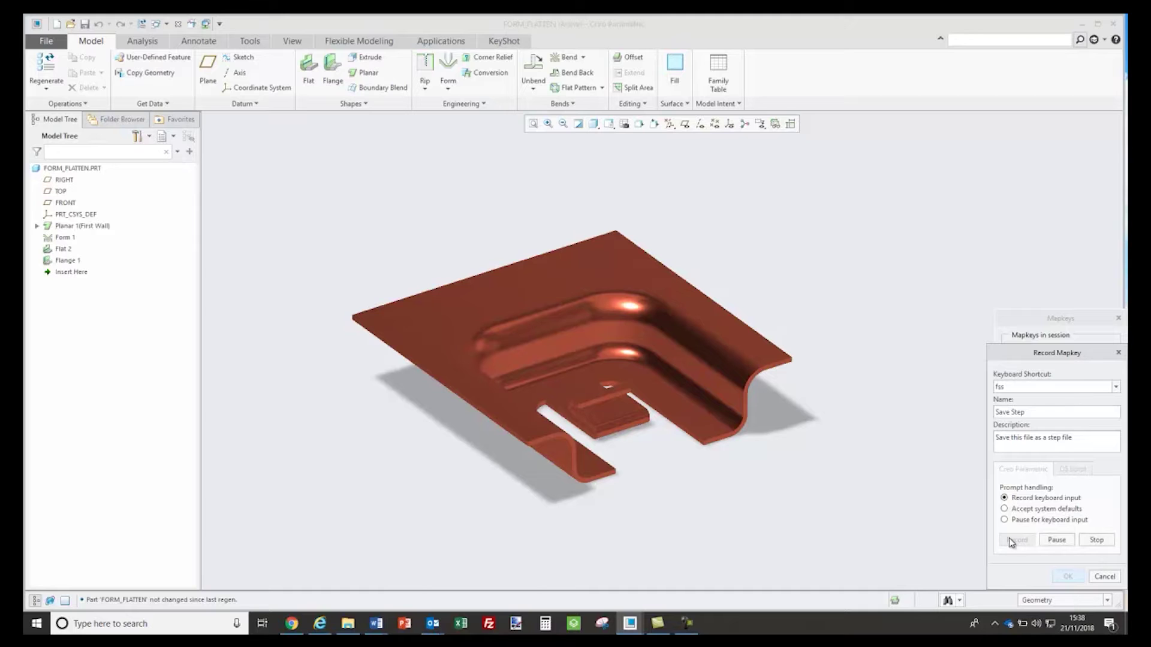
pyautogui.click(48, 42)
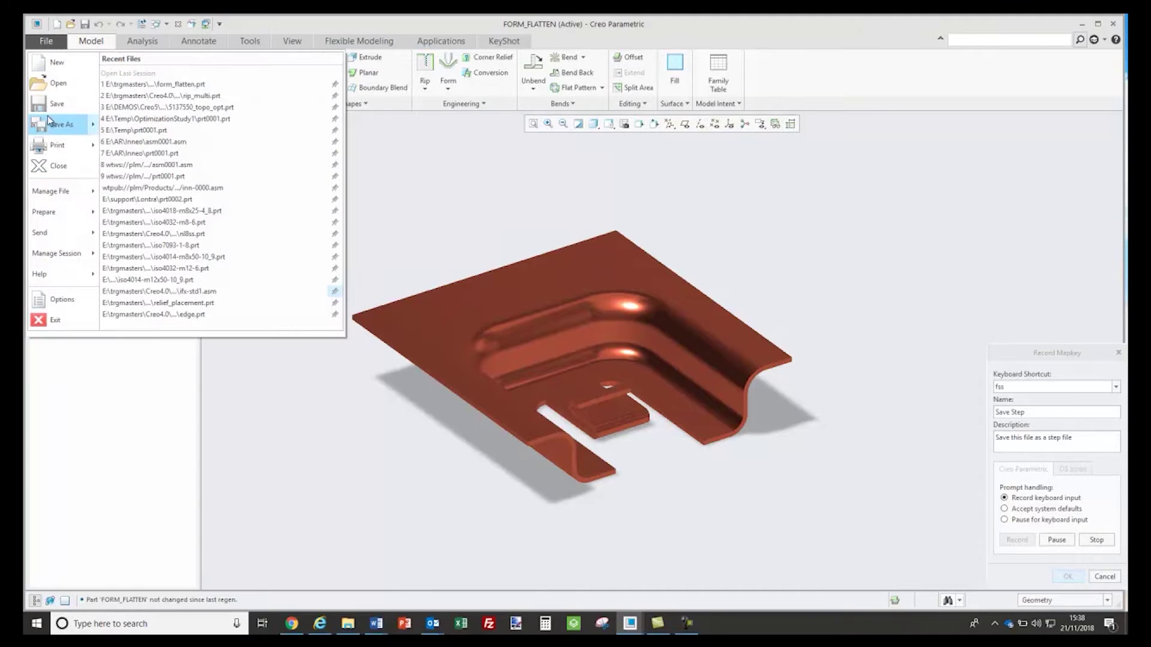
pyautogui.moveTo(57, 129)
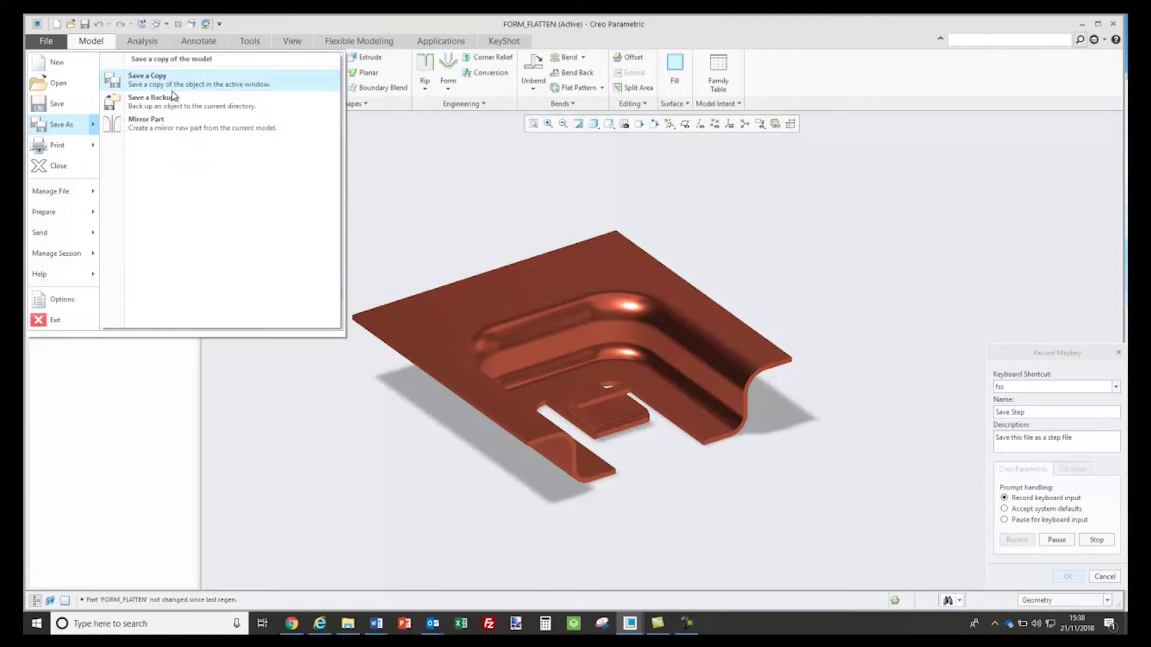
pyautogui.click(146, 79)
pyautogui.click(450, 474)
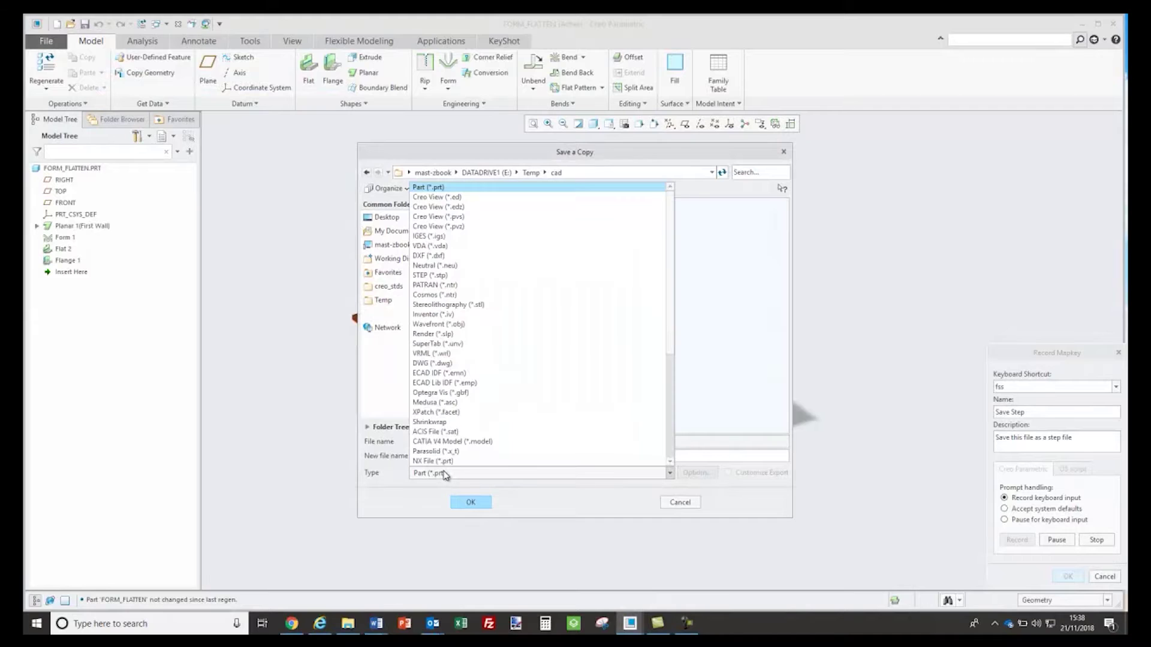
pyautogui.click(450, 281)
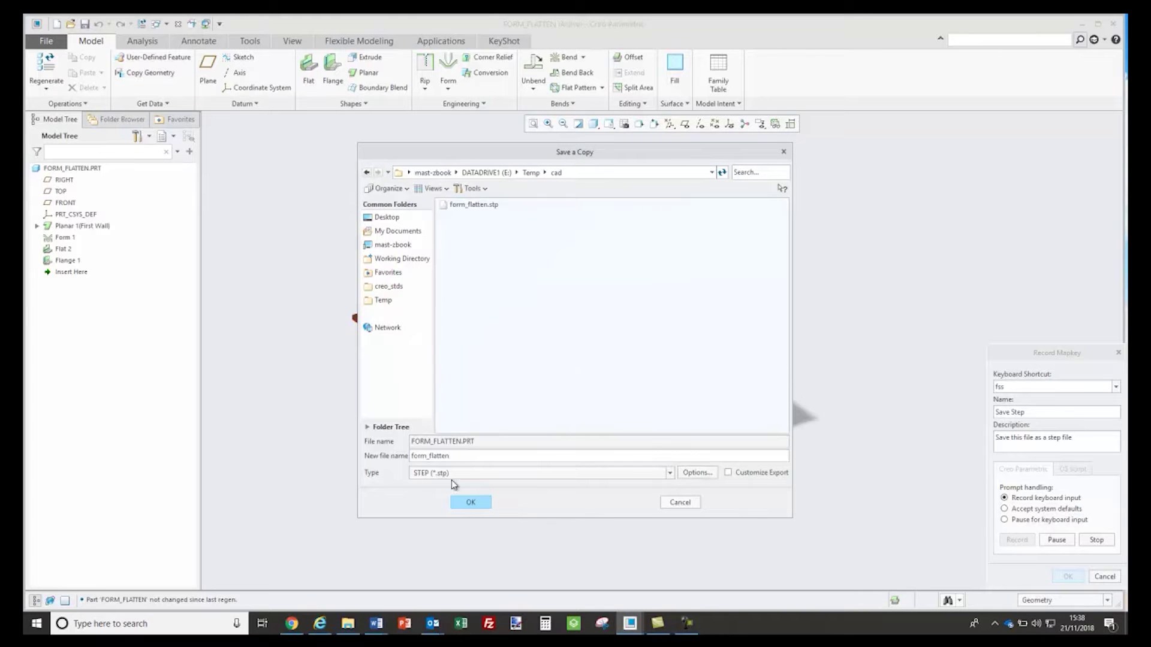
pyautogui.click(462, 504)
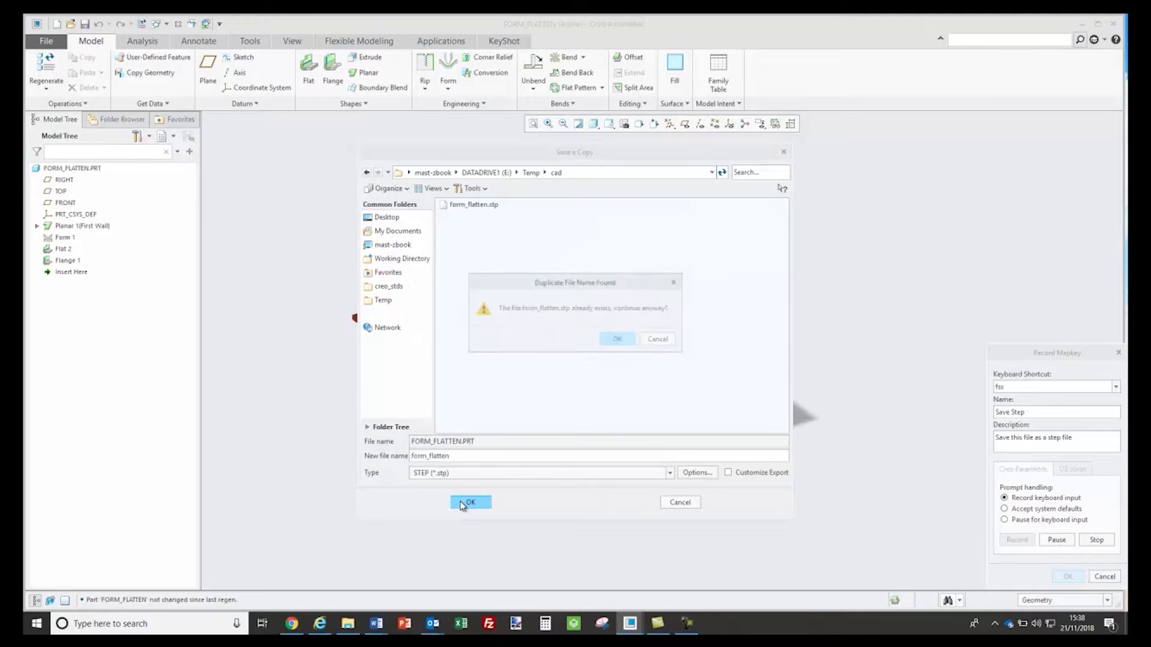
pyautogui.click(617, 341)
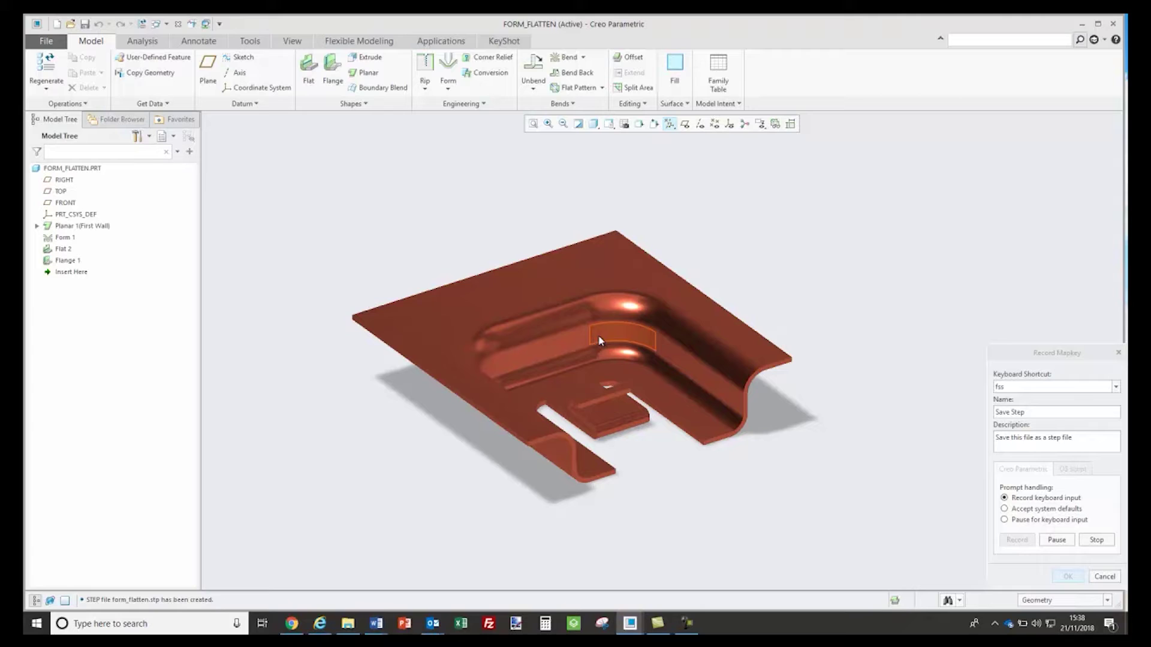
pyautogui.click(1095, 541)
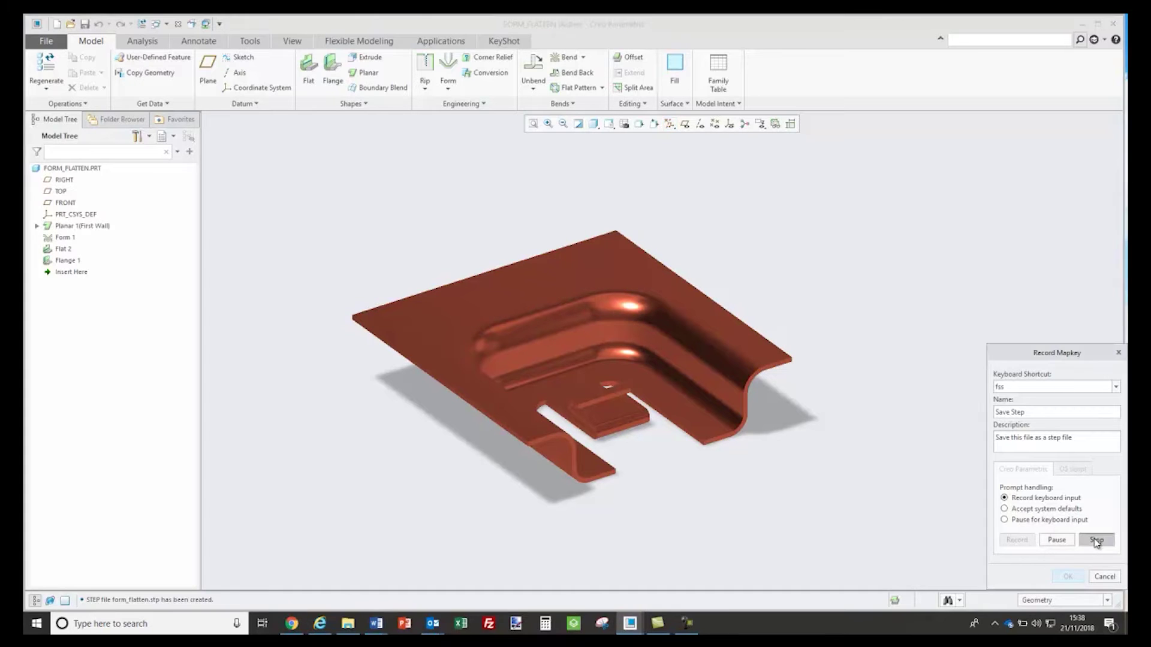
pyautogui.click(1068, 578)
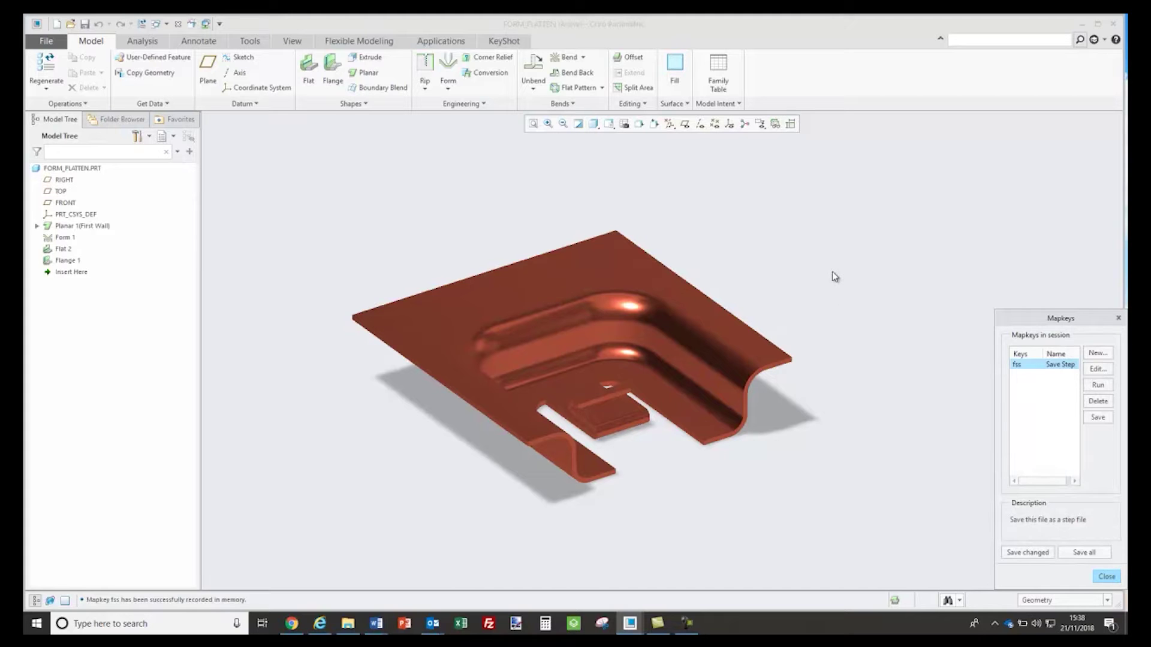
# Delete all four files from the E:\Temp\cad folder in File Explorer.
pyautogui.moveTo(352, 629)
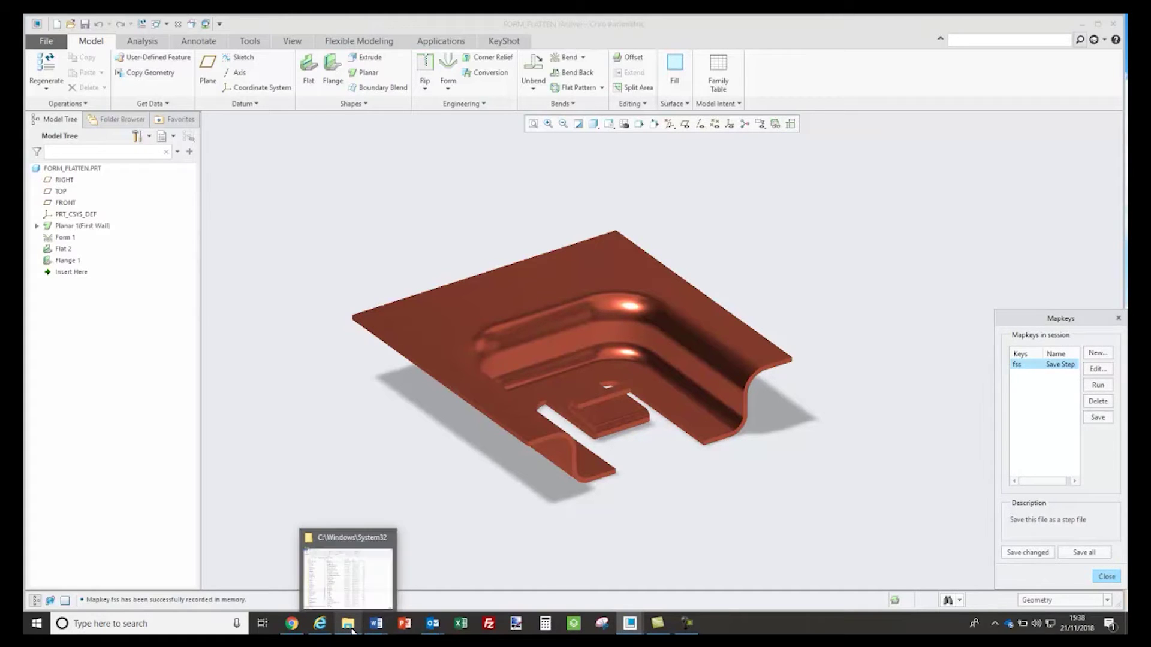
pyautogui.click(360, 578)
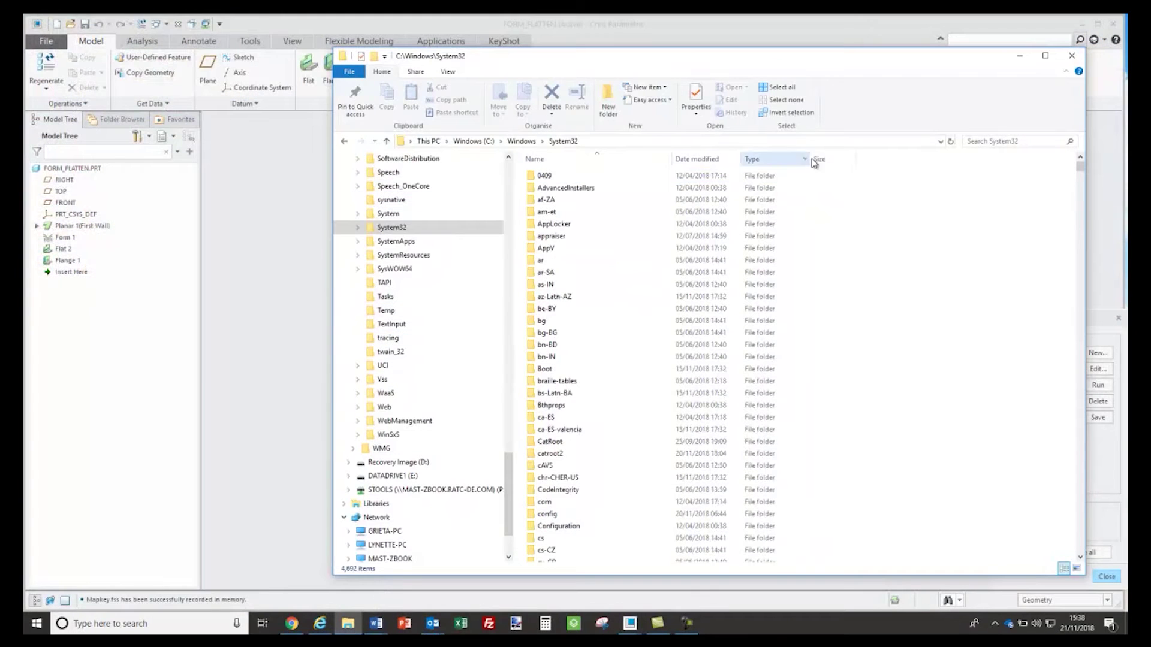
pyautogui.click(429, 141)
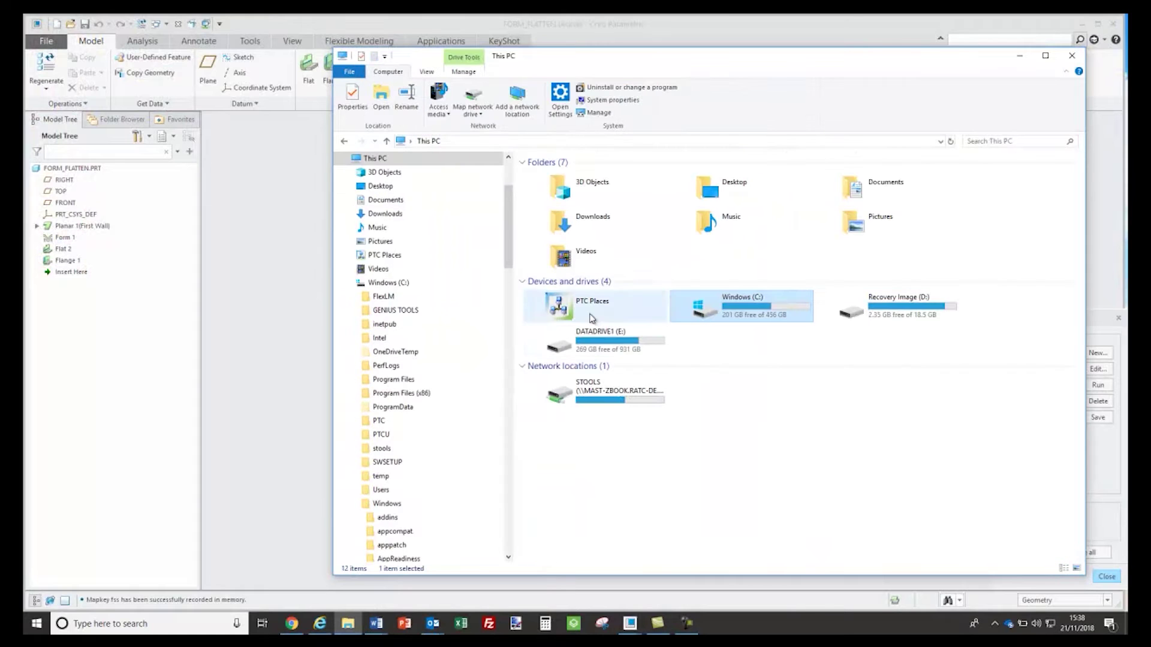
pyautogui.doubleClick(599, 338)
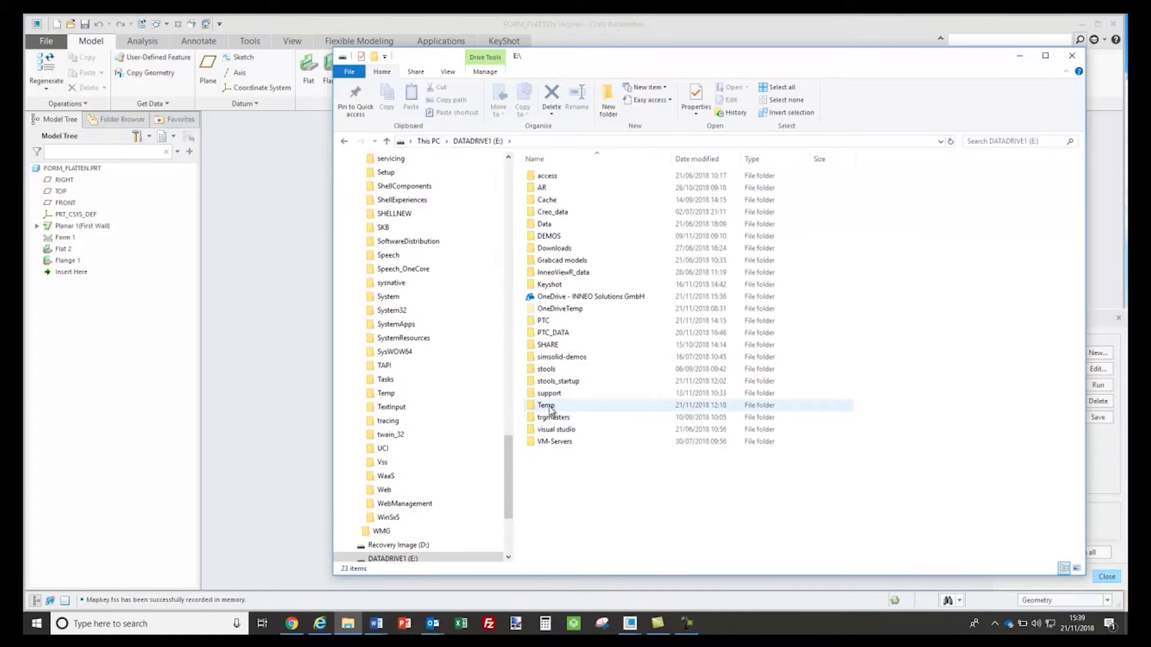
pyautogui.doubleClick(550, 407)
pyautogui.doubleClick(546, 175)
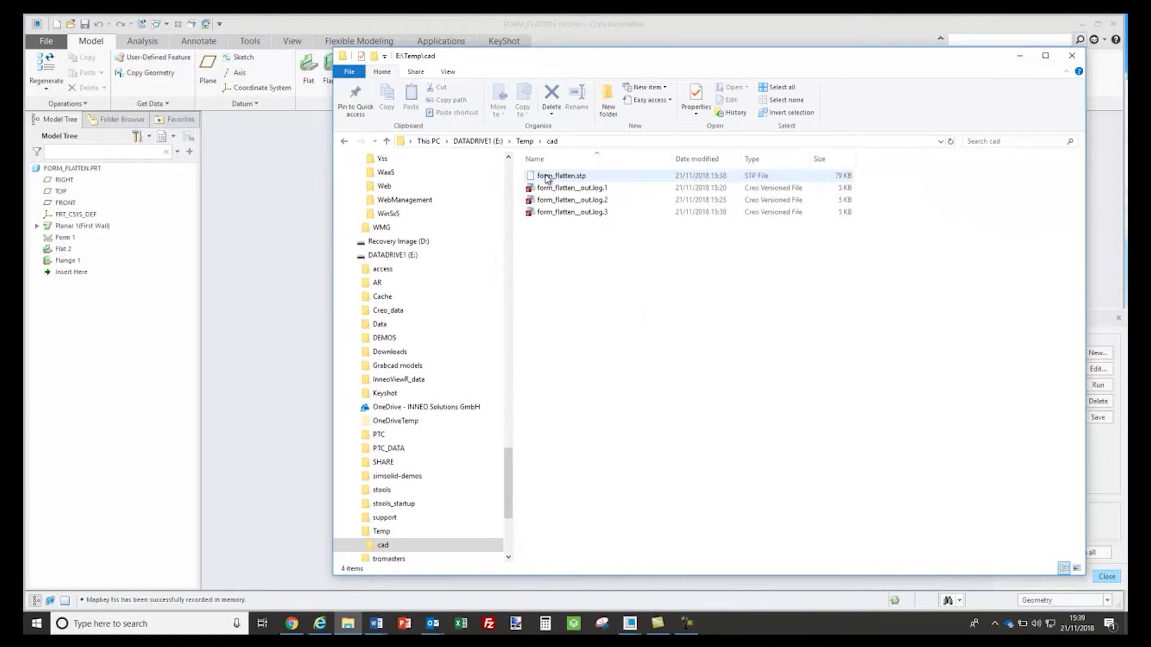
pyautogui.moveTo(568, 243); pyautogui.dragTo(558, 181)
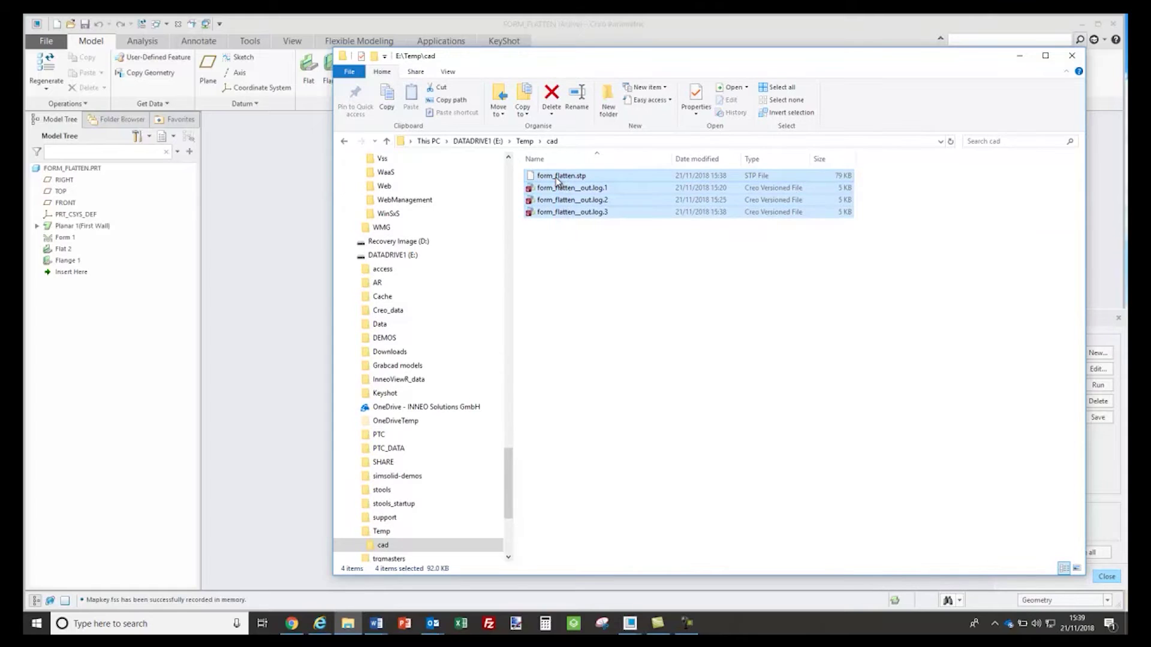
pyautogui.press('Delete')
# Run the fss mapkey in Creo and verify form_flatten.stp reappears in the cad folder.
pyautogui.click(308, 178)
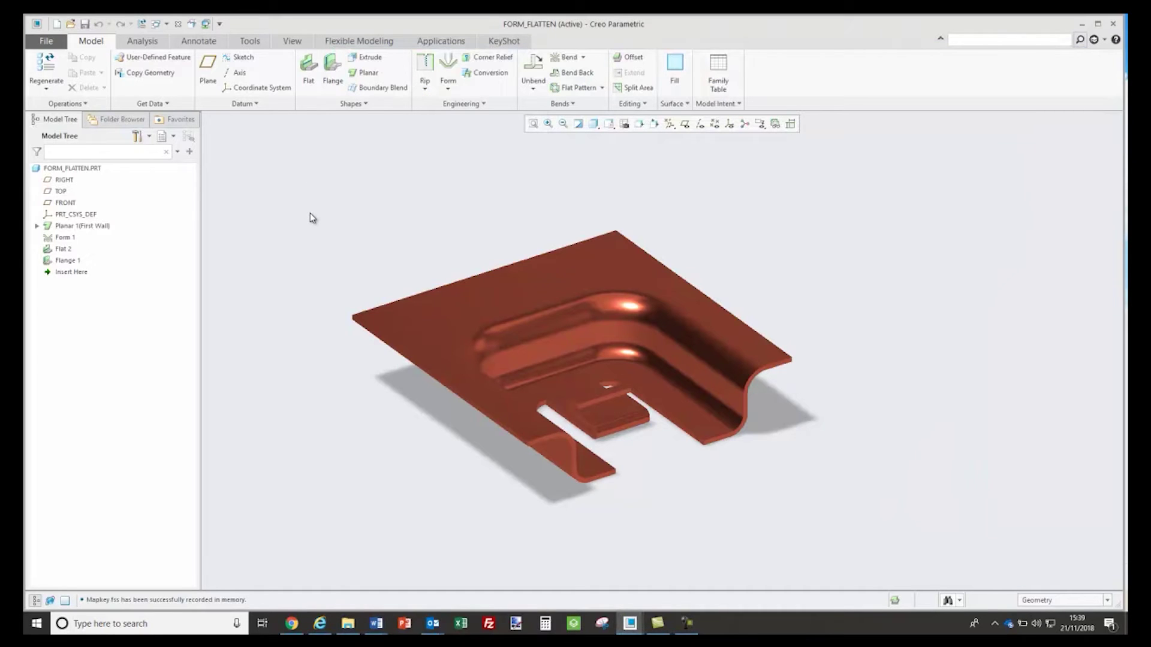
pyautogui.press('f')
pyautogui.press('s')
pyautogui.click(347, 624)
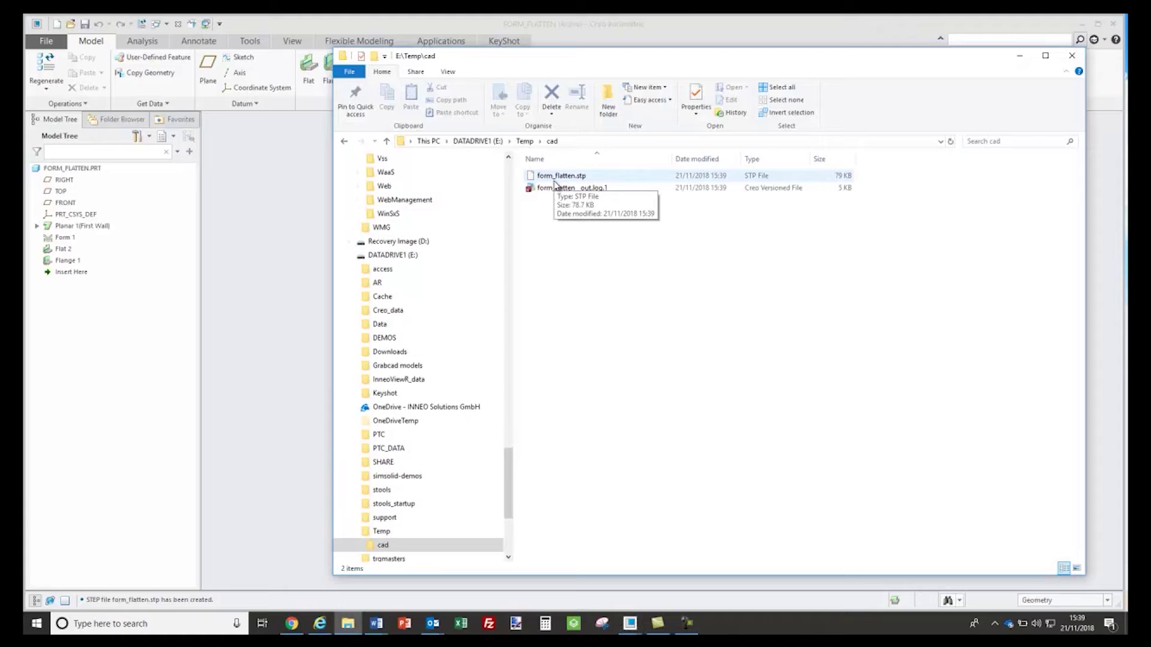
pyautogui.click(1019, 60)
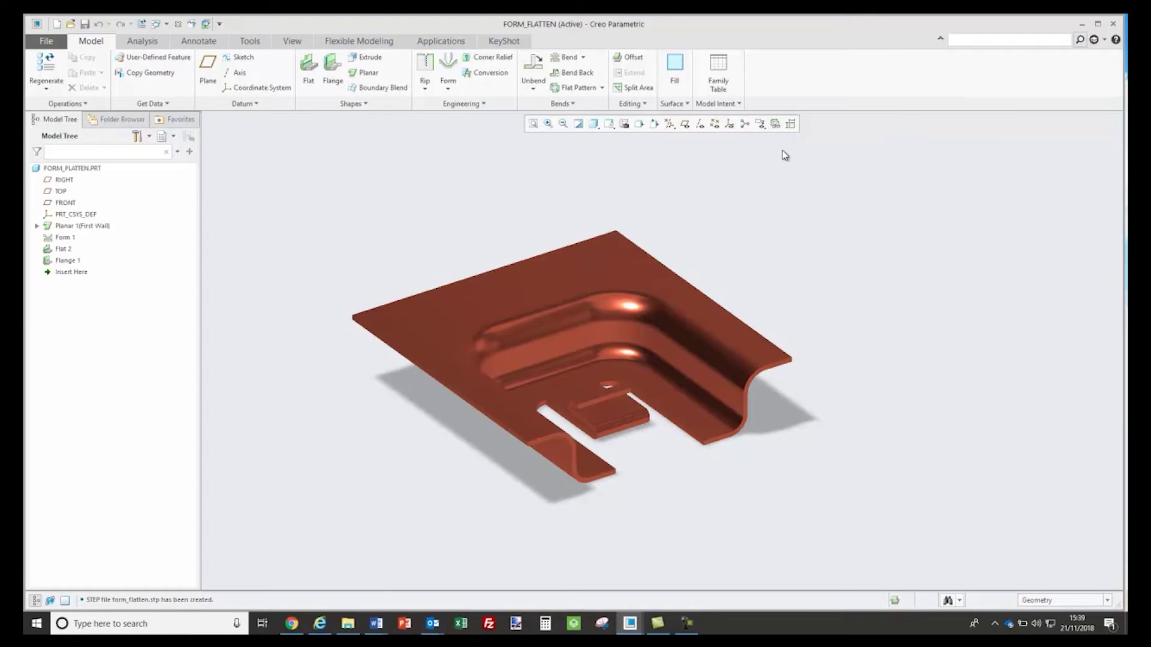
# Enable the Common global tab in the ribbon customisation settings.
pyautogui.rightClick(809, 76)
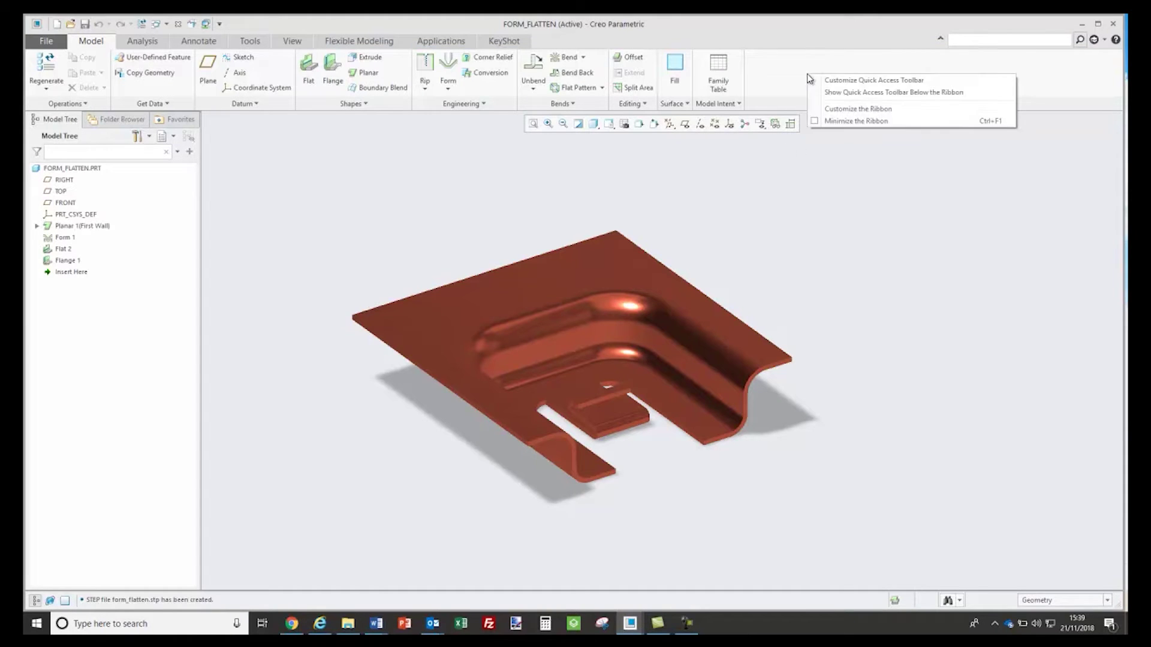
pyautogui.click(837, 110)
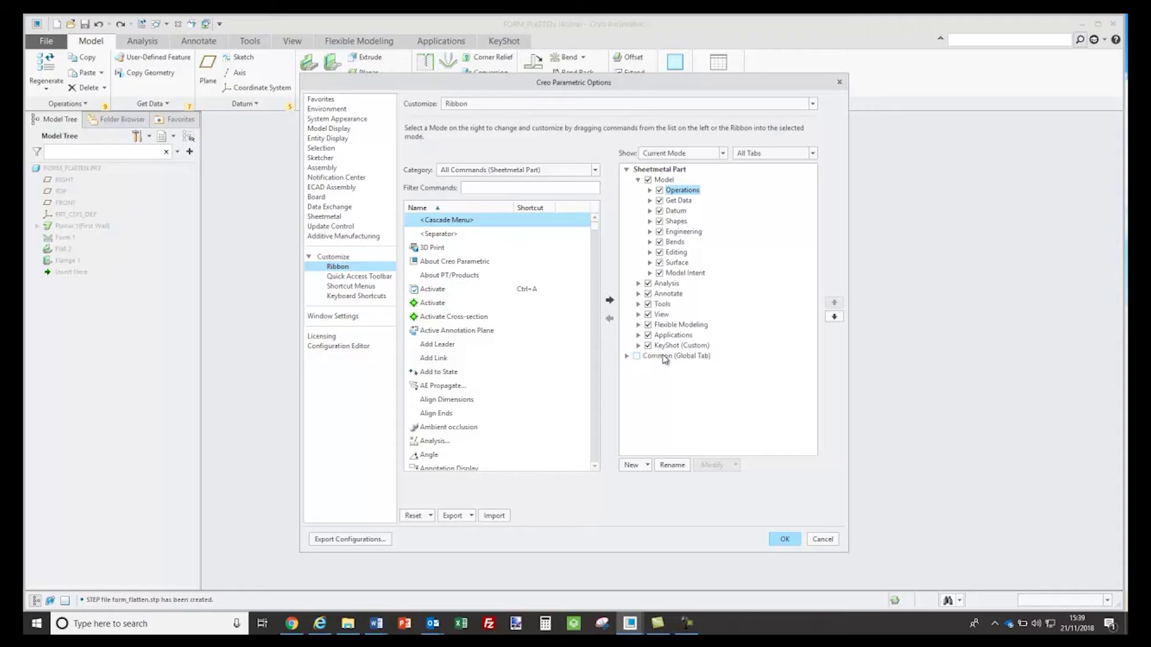
pyautogui.click(637, 357)
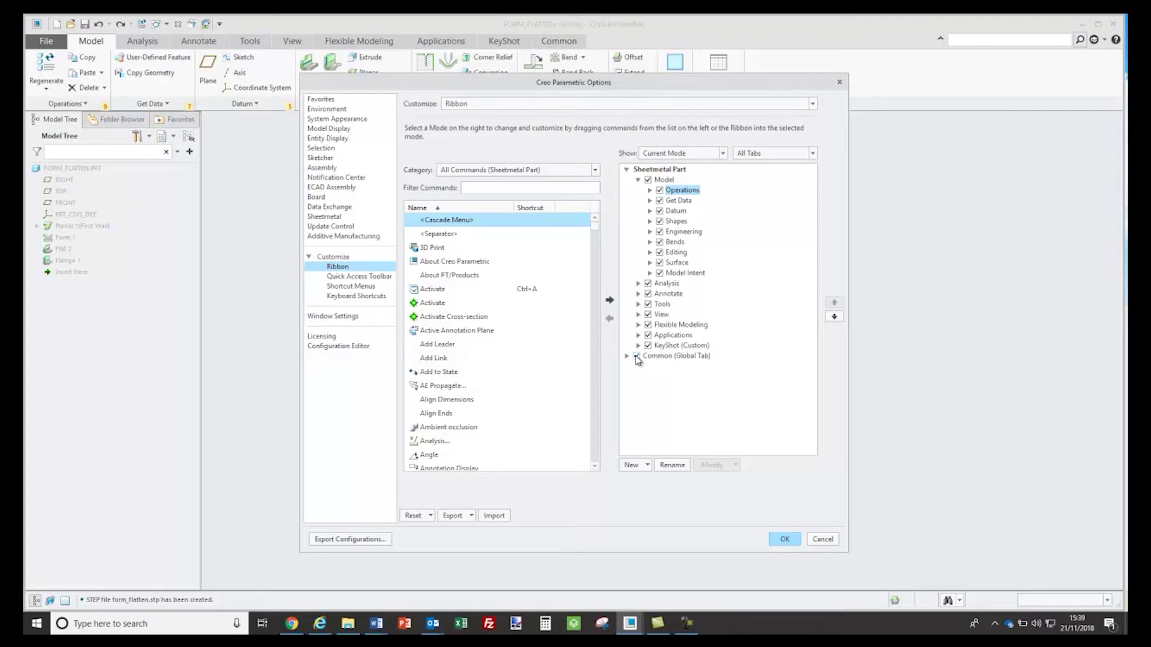
pyautogui.click(554, 46)
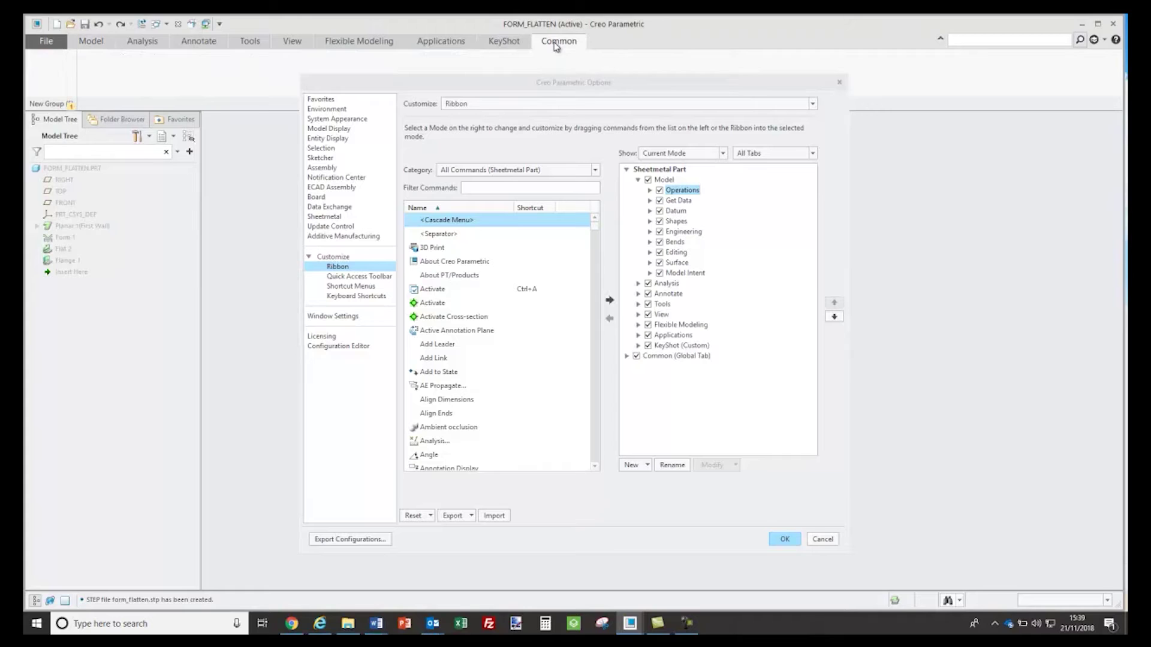
# Rename the Common tab to Inneo.
pyautogui.rightClick(664, 358)
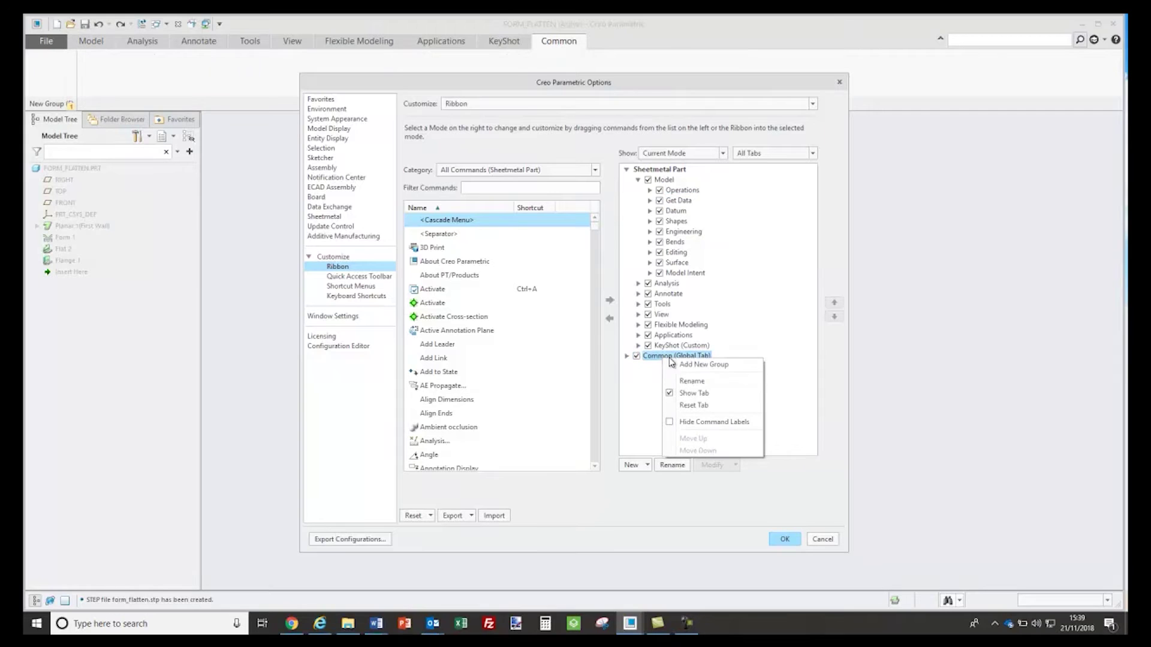
pyautogui.click(710, 385)
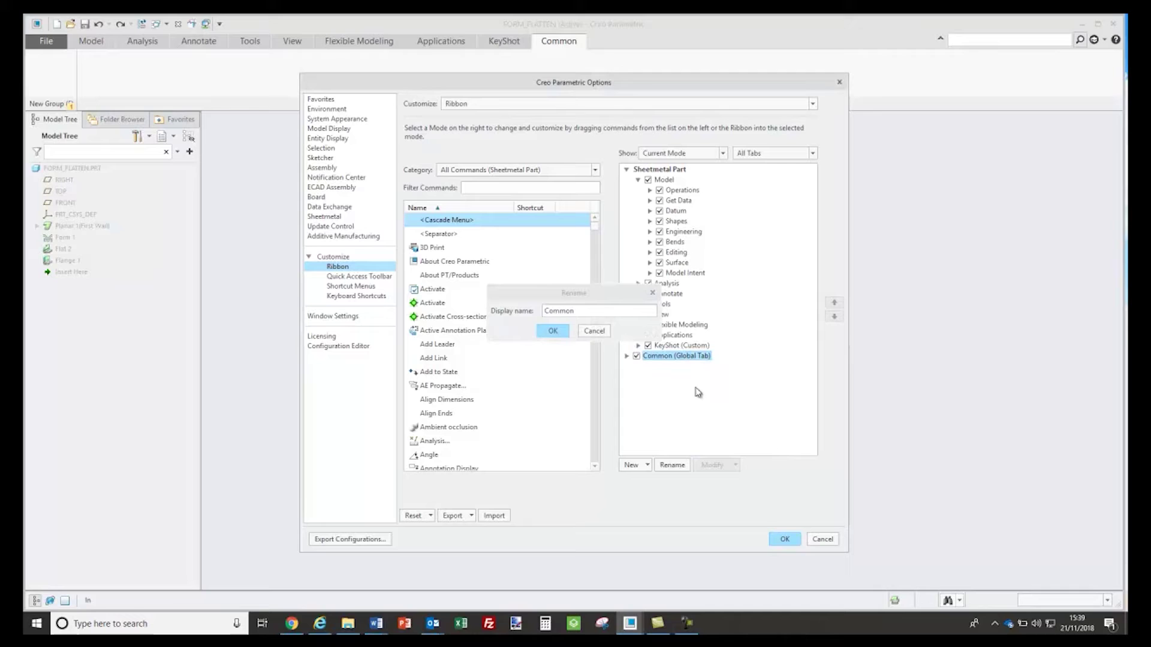
pyautogui.click(607, 309)
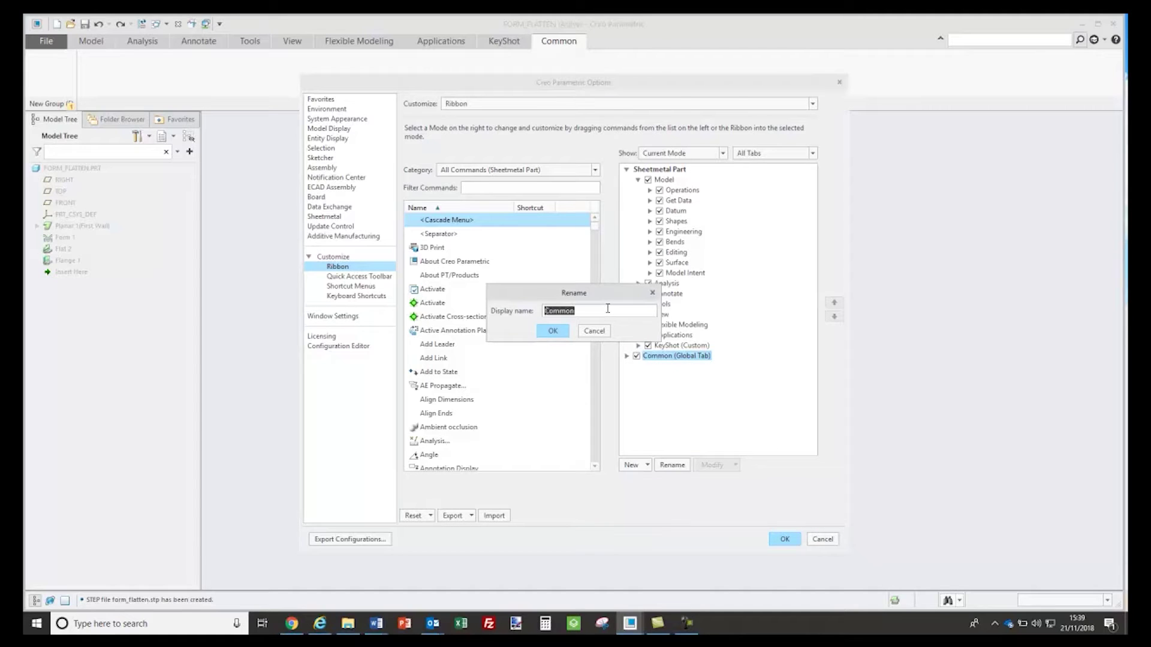
pyautogui.write('Inneo')
pyautogui.click(552, 331)
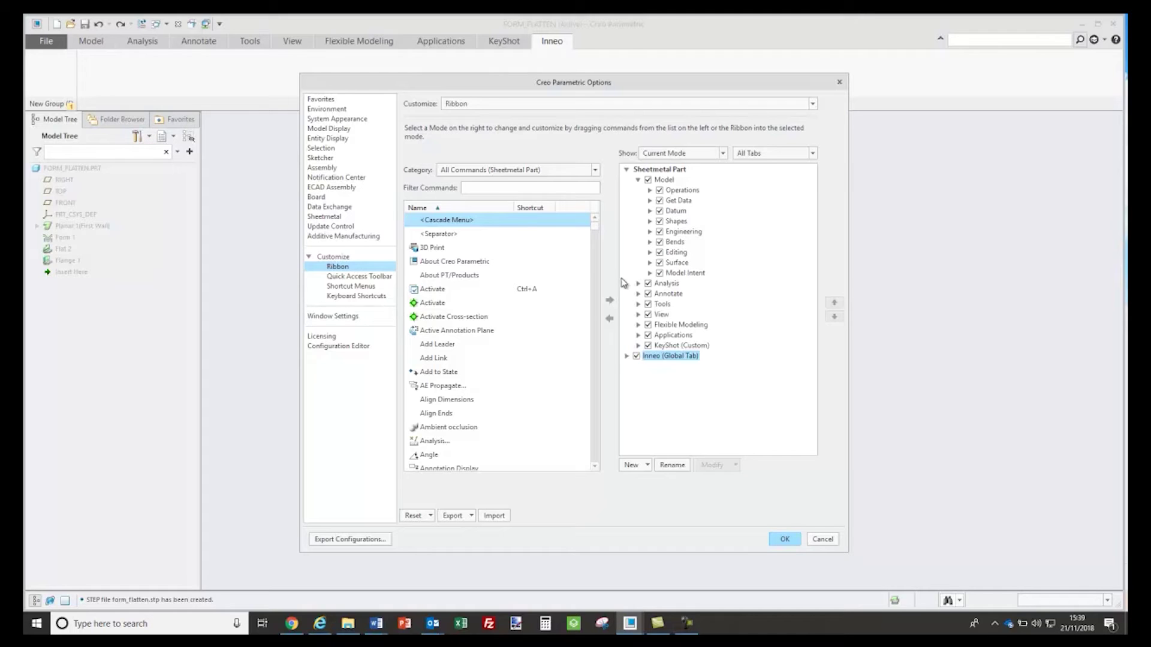
# Add a second new group to the Inneo tab.
pyautogui.click(626, 356)
pyautogui.click(644, 466)
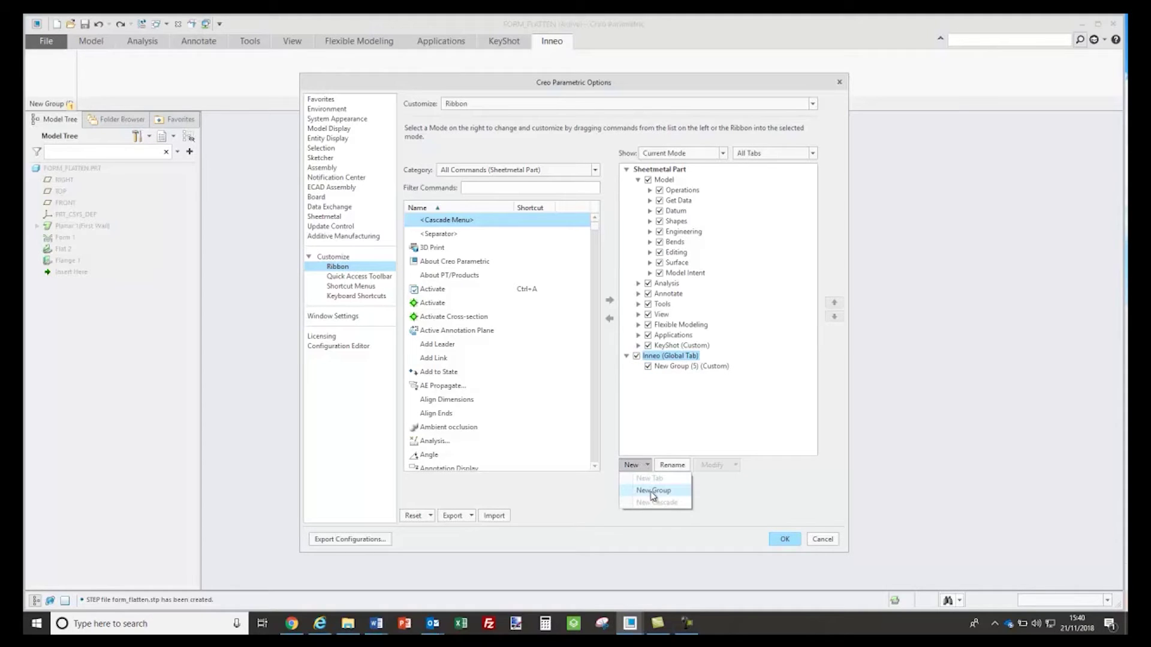
pyautogui.click(653, 490)
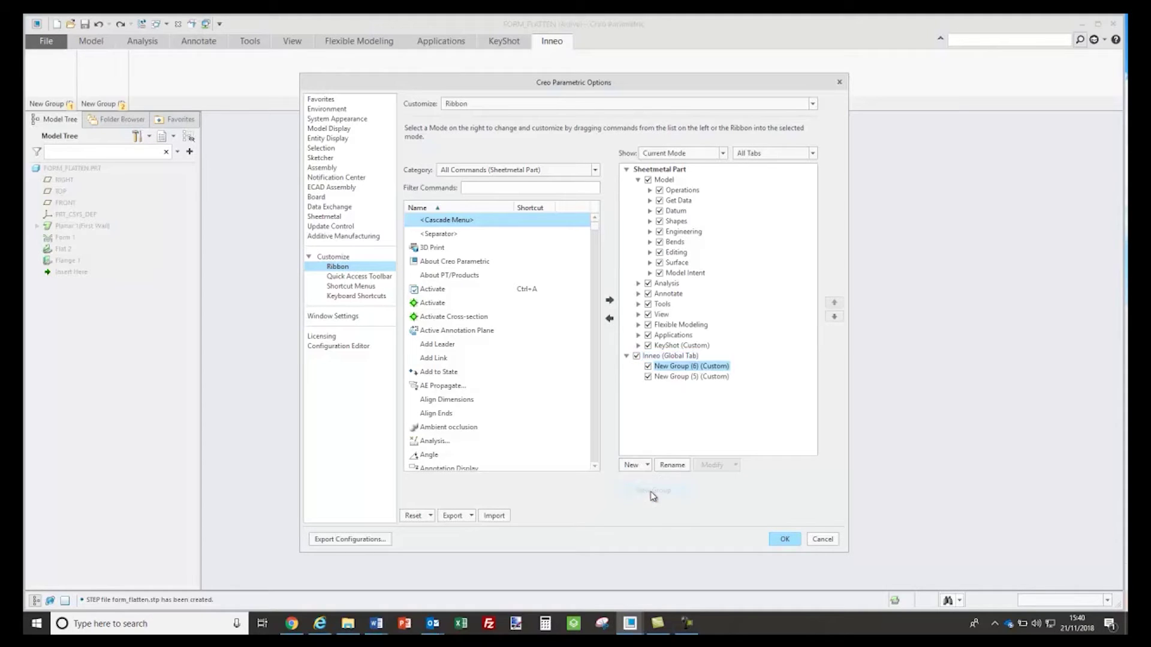
pyautogui.rightClick(669, 366)
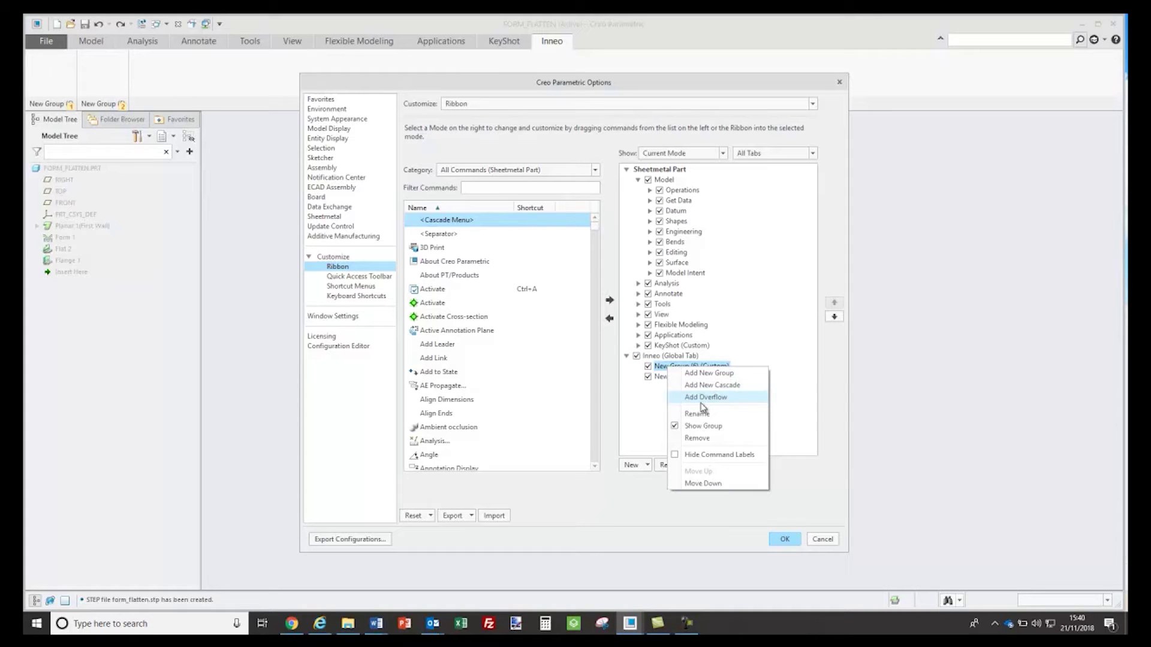
pyautogui.click(705, 427)
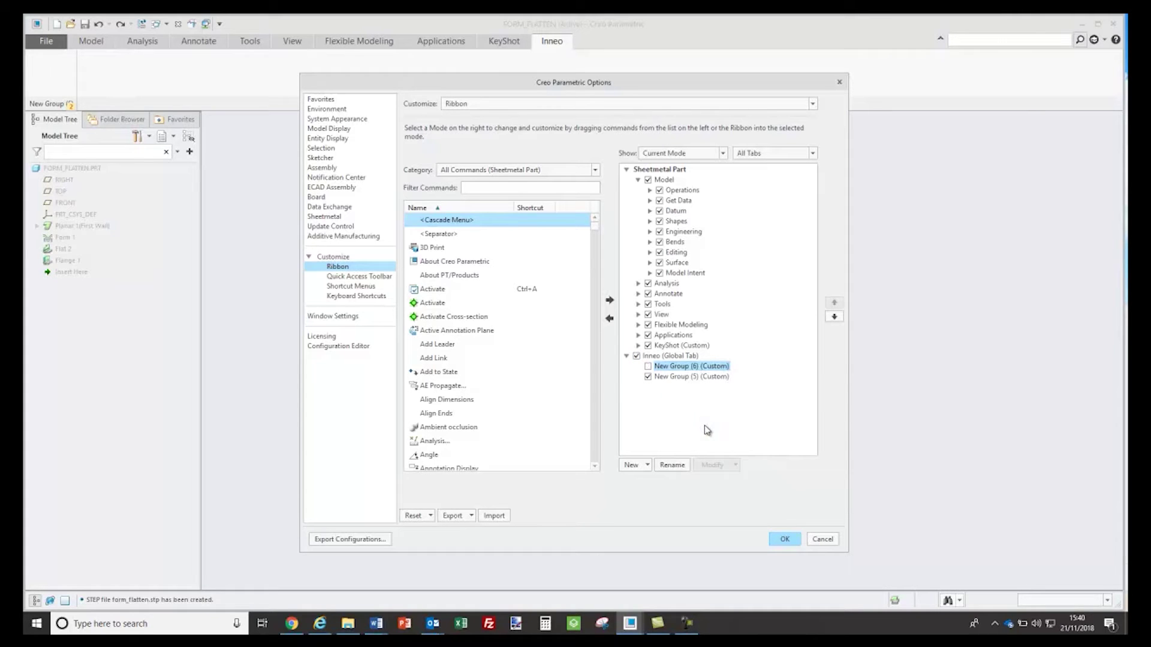
pyautogui.click(648, 367)
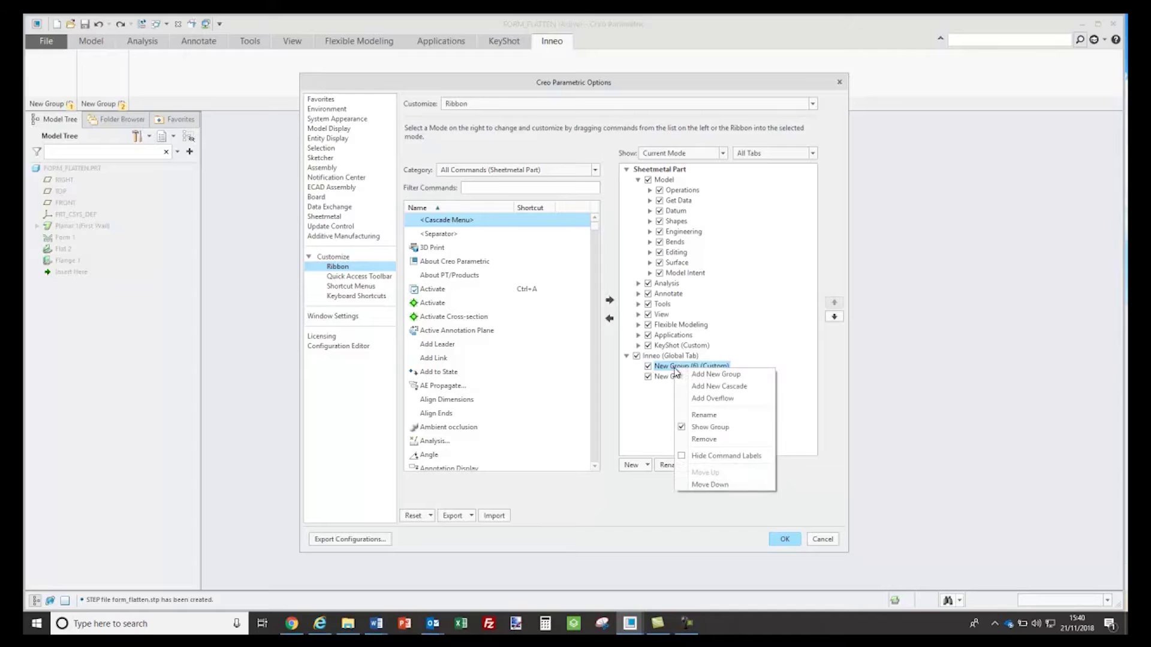
# Rename New Group (6) to internal and New Group (5) to external.
pyautogui.rightClick(673, 367)
pyautogui.click(704, 416)
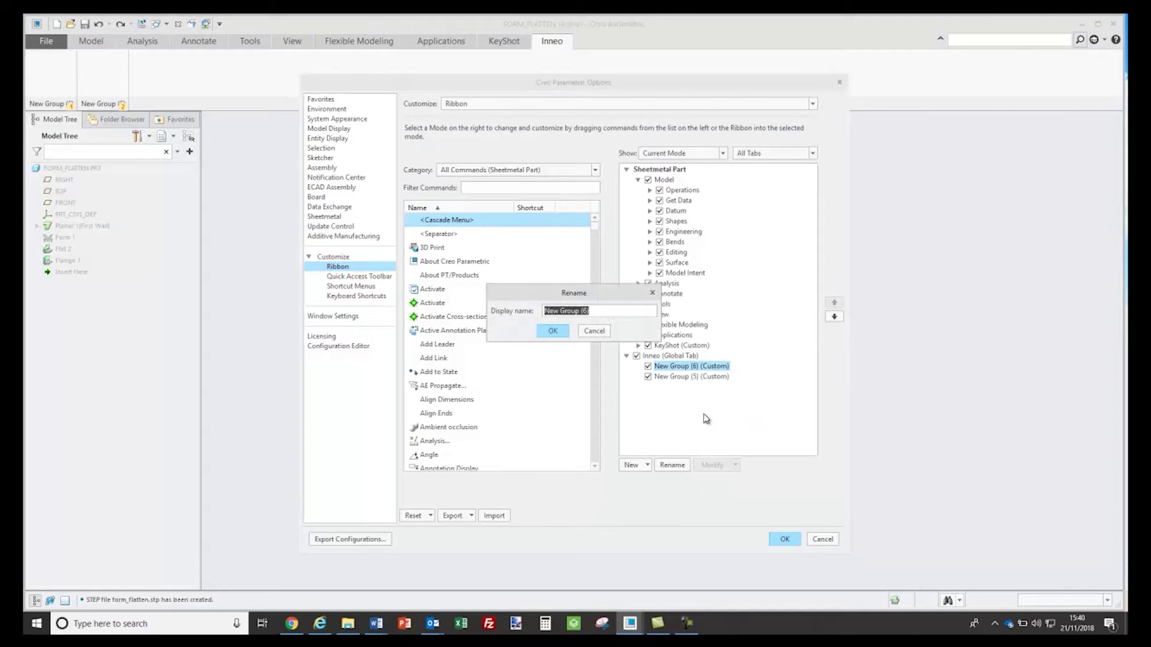
pyautogui.write('internal')
pyautogui.click(553, 331)
pyautogui.rightClick(672, 377)
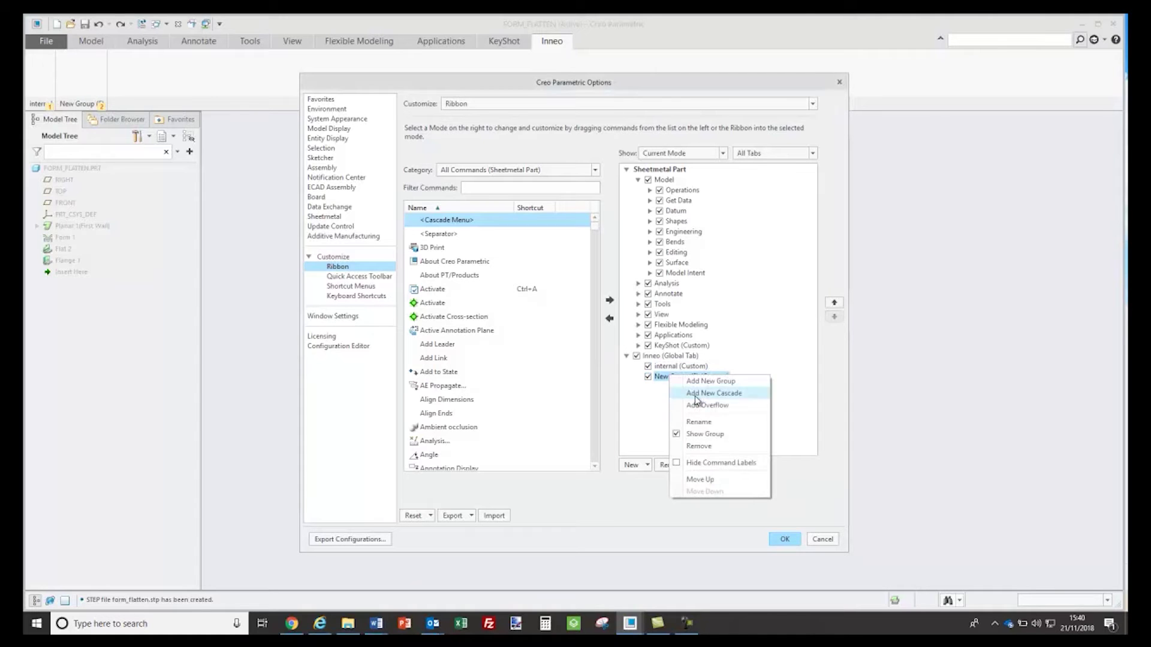
pyautogui.click(699, 422)
pyautogui.write('external')
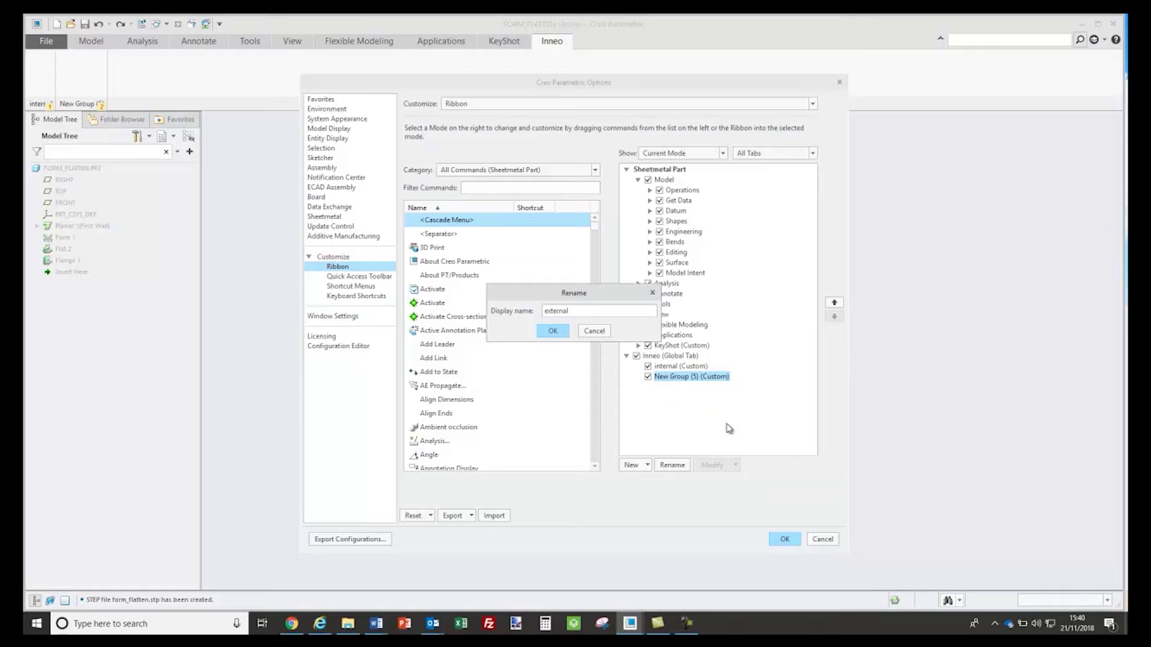
# Confirm the external group name and filter the command list to the Mapkeys category.
pyautogui.click(555, 332)
pyautogui.scroll(1, 474, 171)
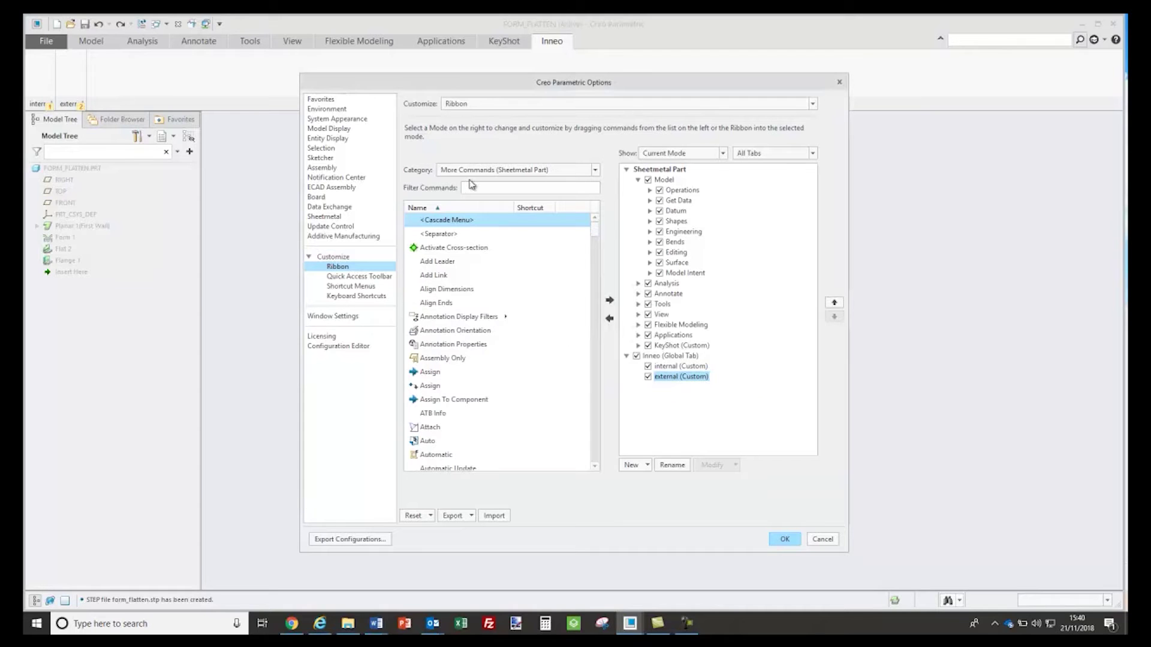
pyautogui.click(475, 170)
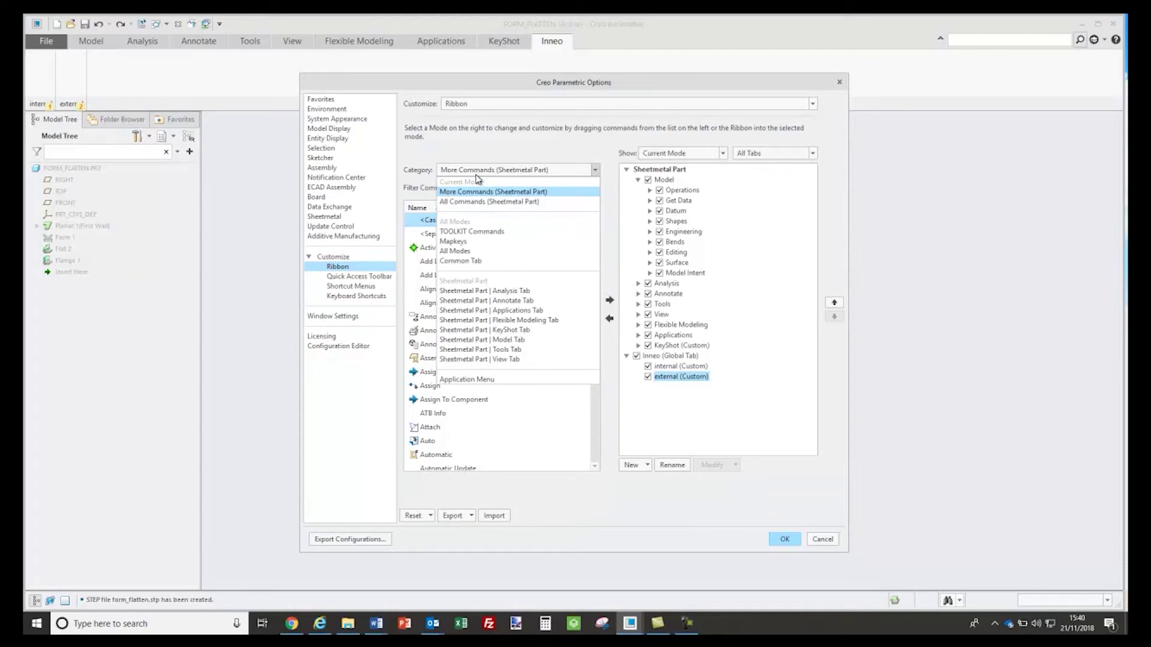
pyautogui.click(457, 242)
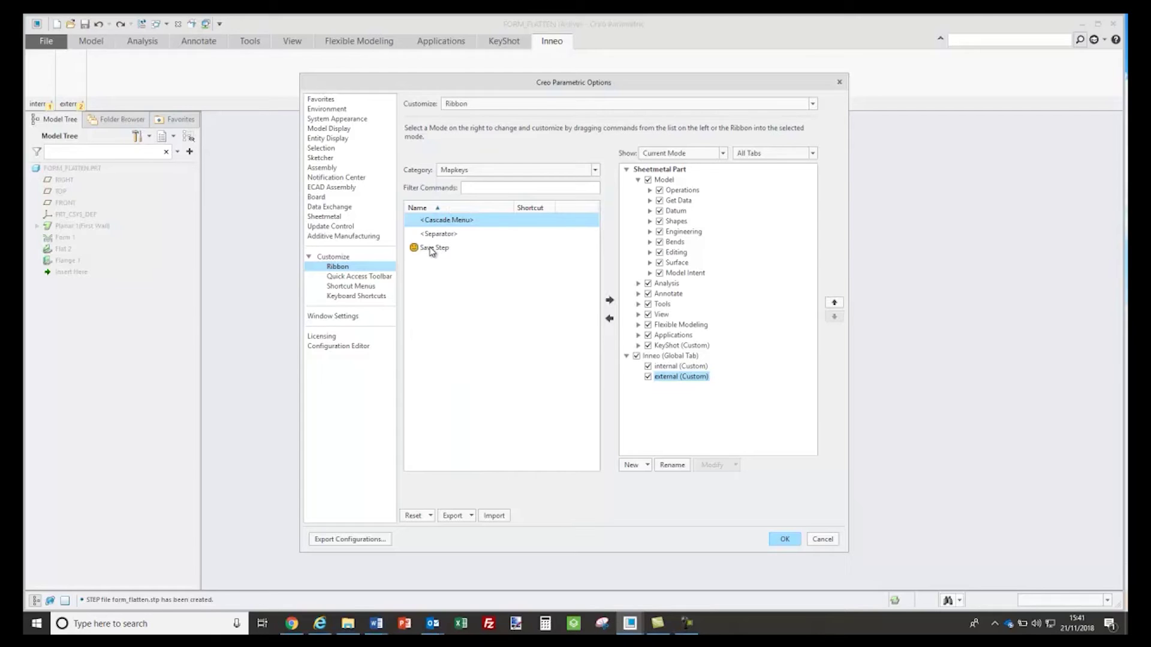
# Place the Save Step mapkey in the internal group as a large button.
pyautogui.click(431, 249)
pyautogui.moveTo(432, 249); pyautogui.dragTo(50, 74)
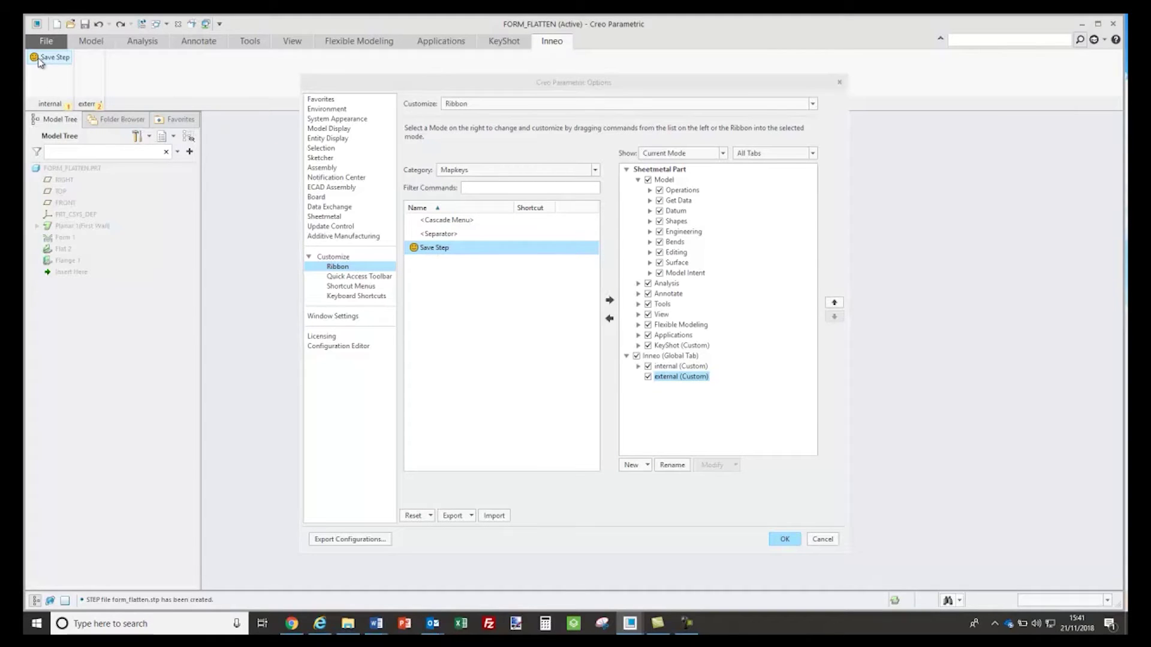
pyautogui.rightClick(40, 61)
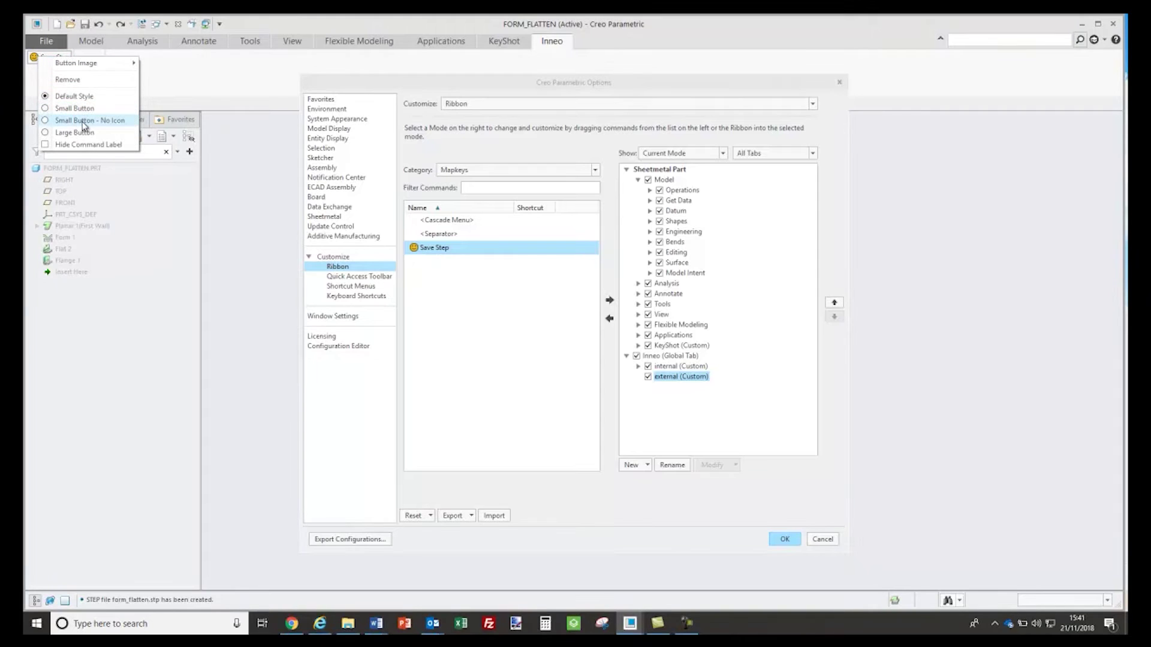
pyautogui.click(67, 132)
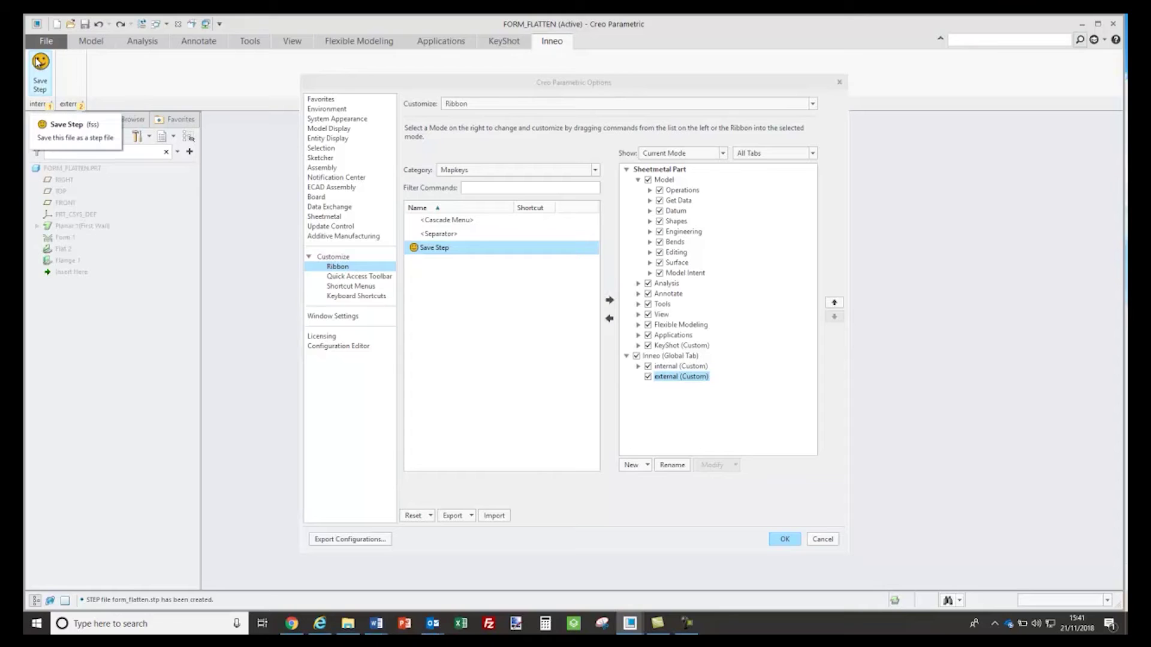
# Swap the Save Step button's smiley for an icon from the existing icon set.
pyautogui.rightClick(441, 249)
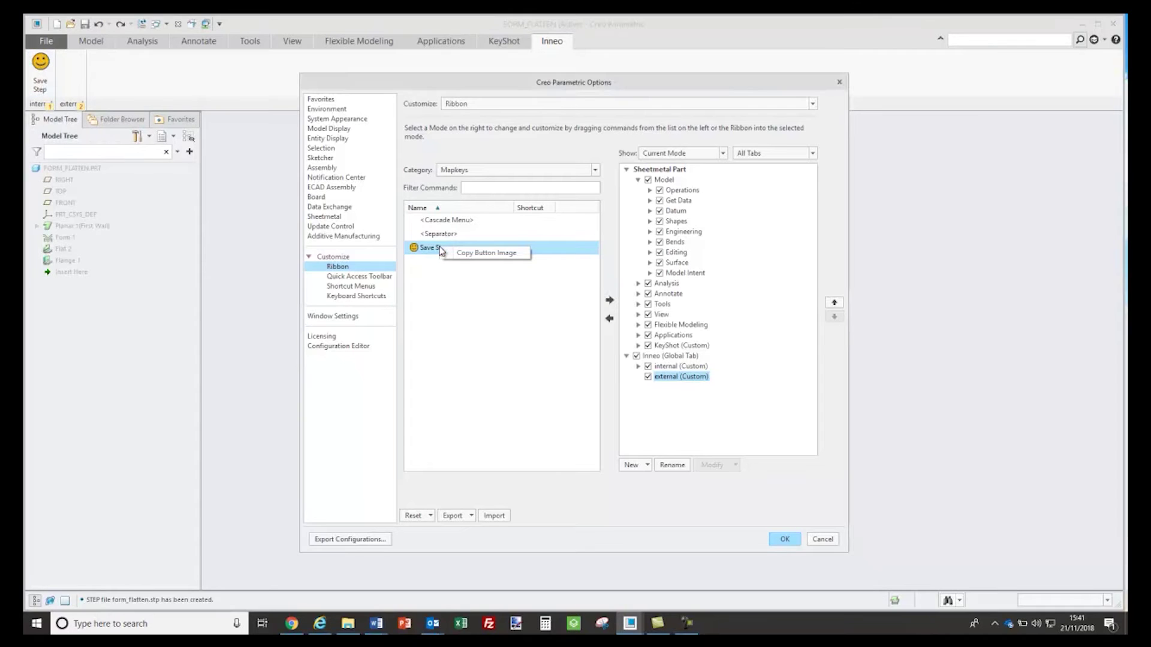
pyautogui.rightClick(47, 65)
pyautogui.moveTo(76, 70)
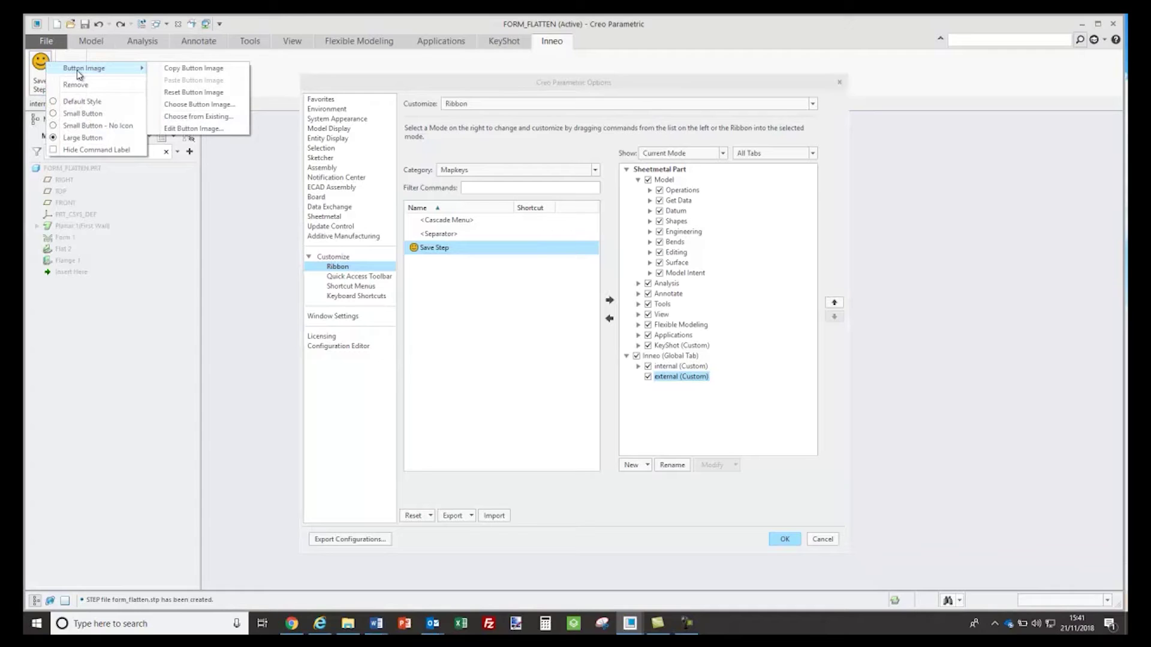
pyautogui.click(206, 118)
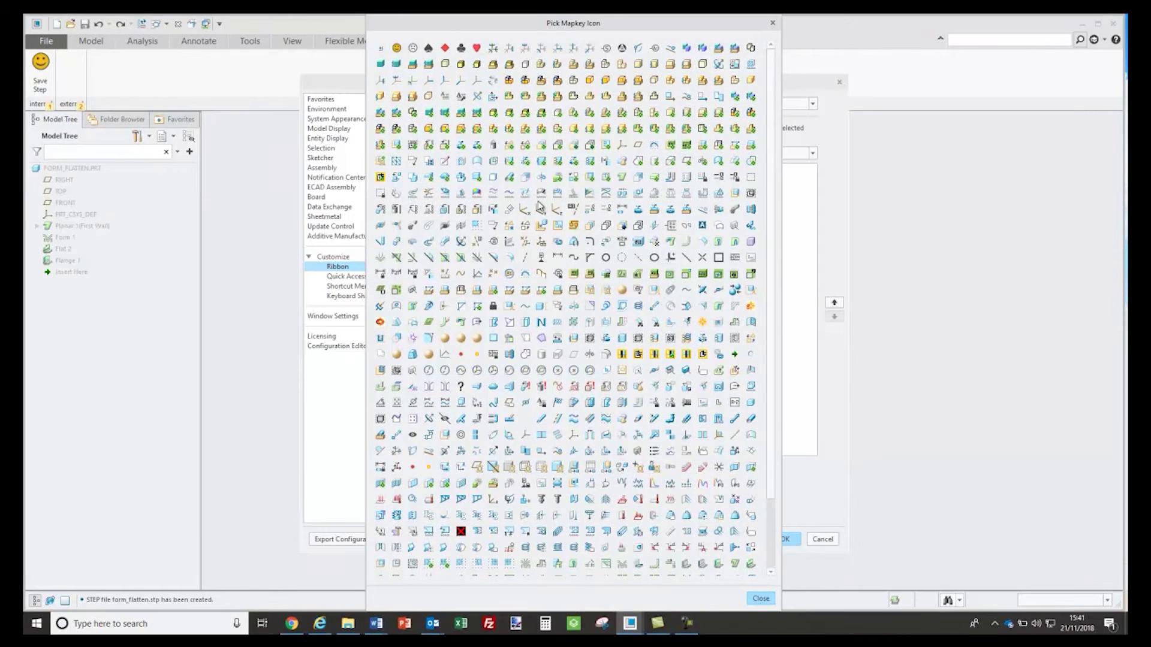
pyautogui.scroll(-2, 537, 210)
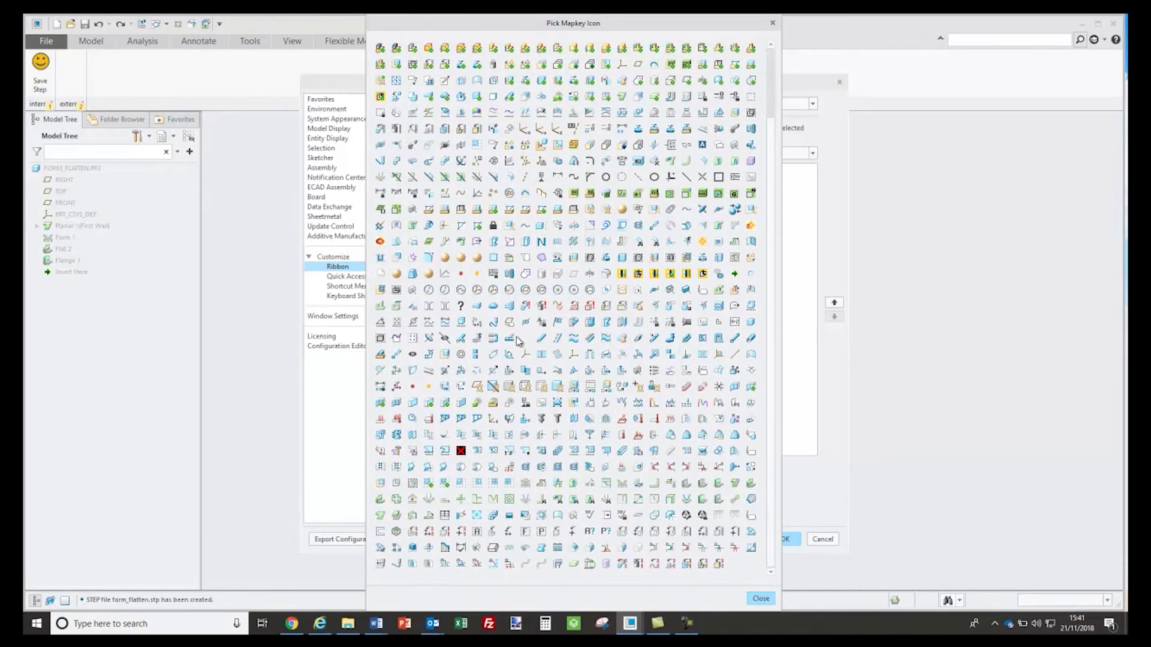
pyautogui.click(381, 288)
pyautogui.press('Return')
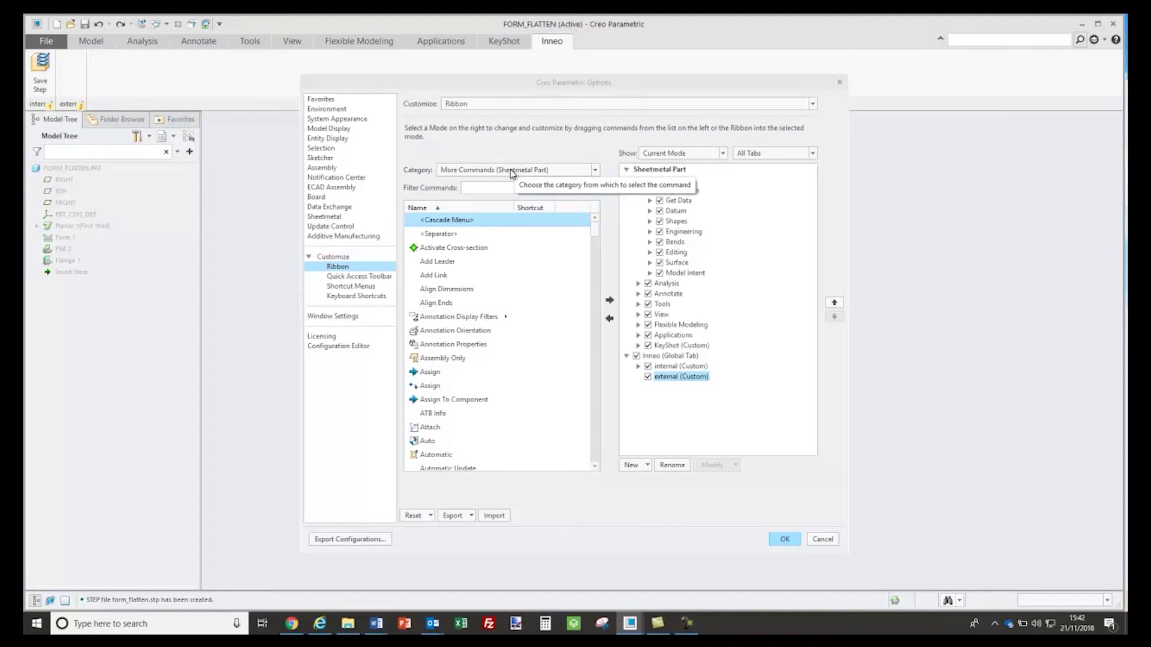
# Copy the Save command's disk image and paste it onto the Save Step button.
pyautogui.moveTo(595, 240); pyautogui.dragTo(583, 414)
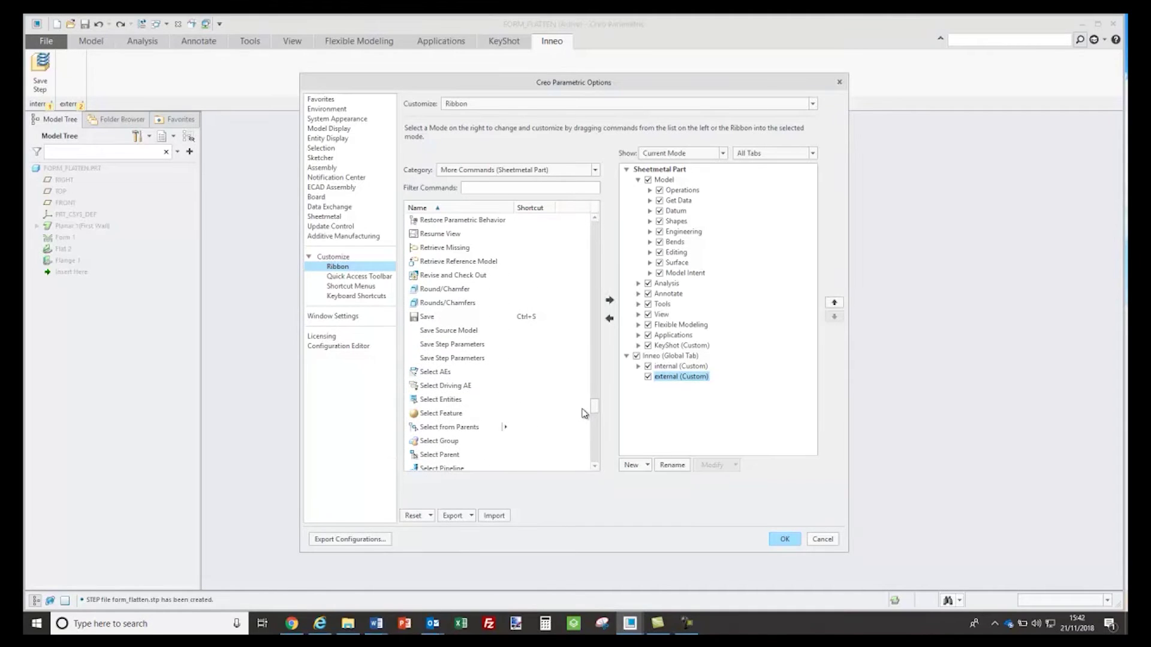
pyautogui.rightClick(432, 317)
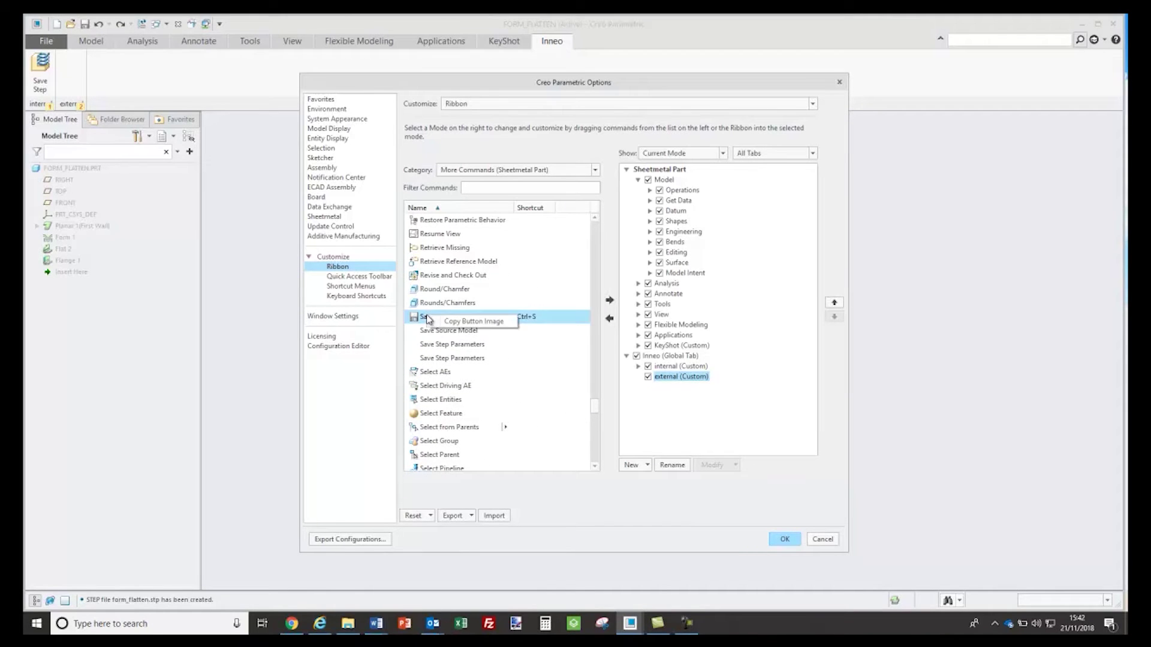
pyautogui.click(464, 323)
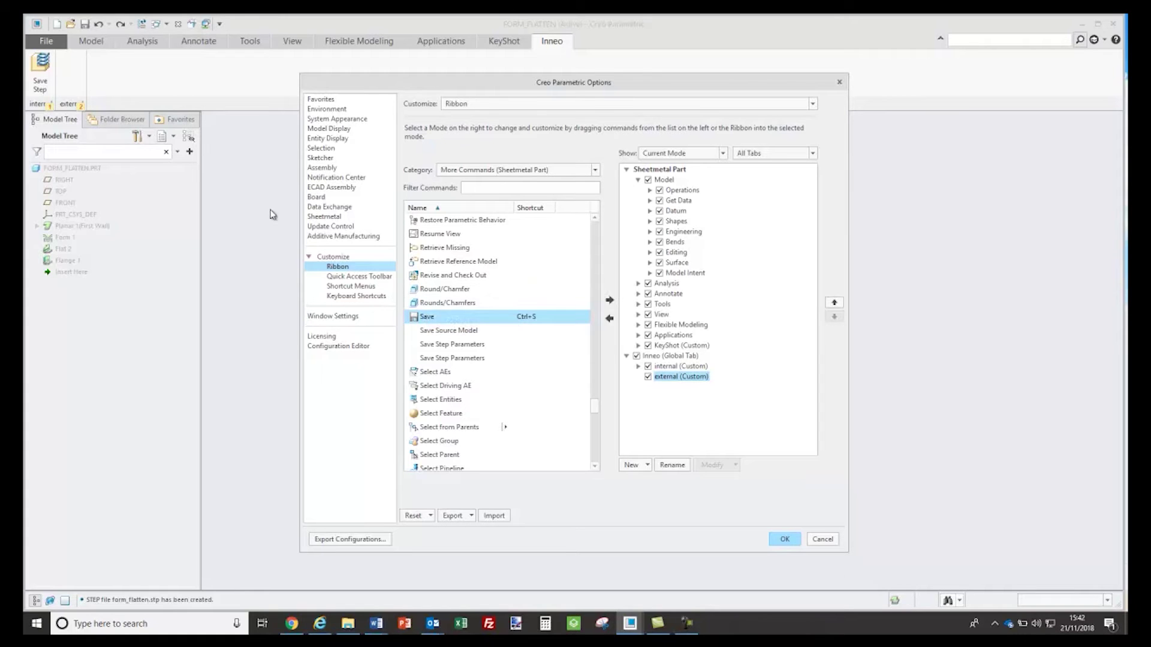
pyautogui.rightClick(43, 68)
pyautogui.moveTo(67, 74)
pyautogui.click(183, 85)
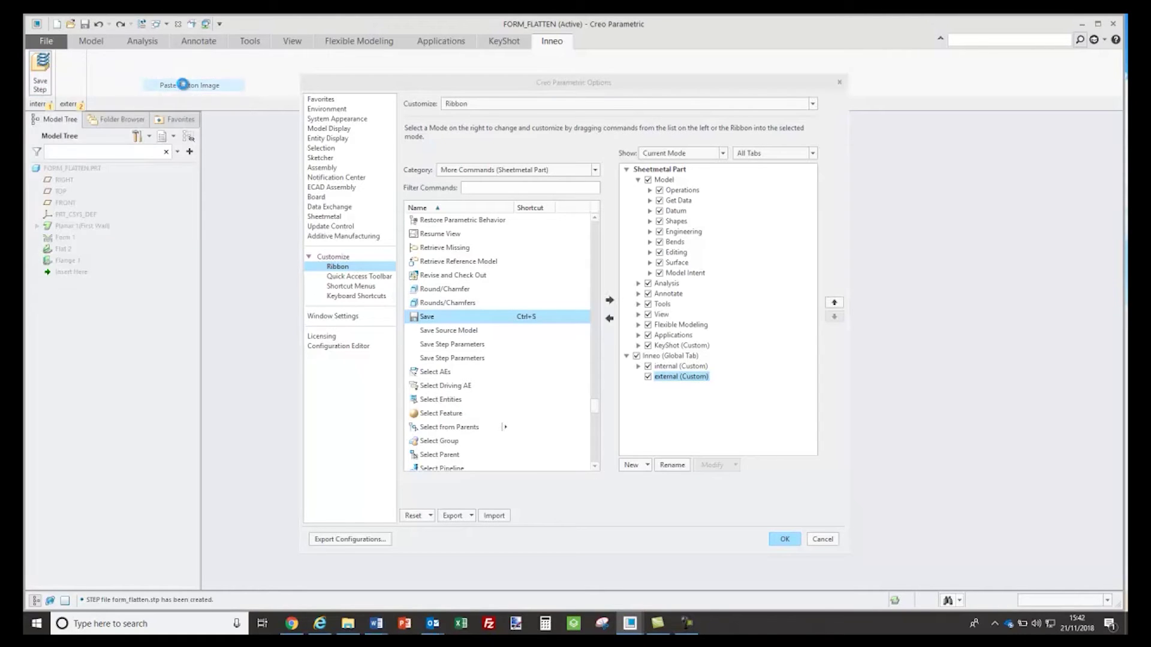
pyautogui.rightClick(41, 65)
pyautogui.moveTo(90, 68)
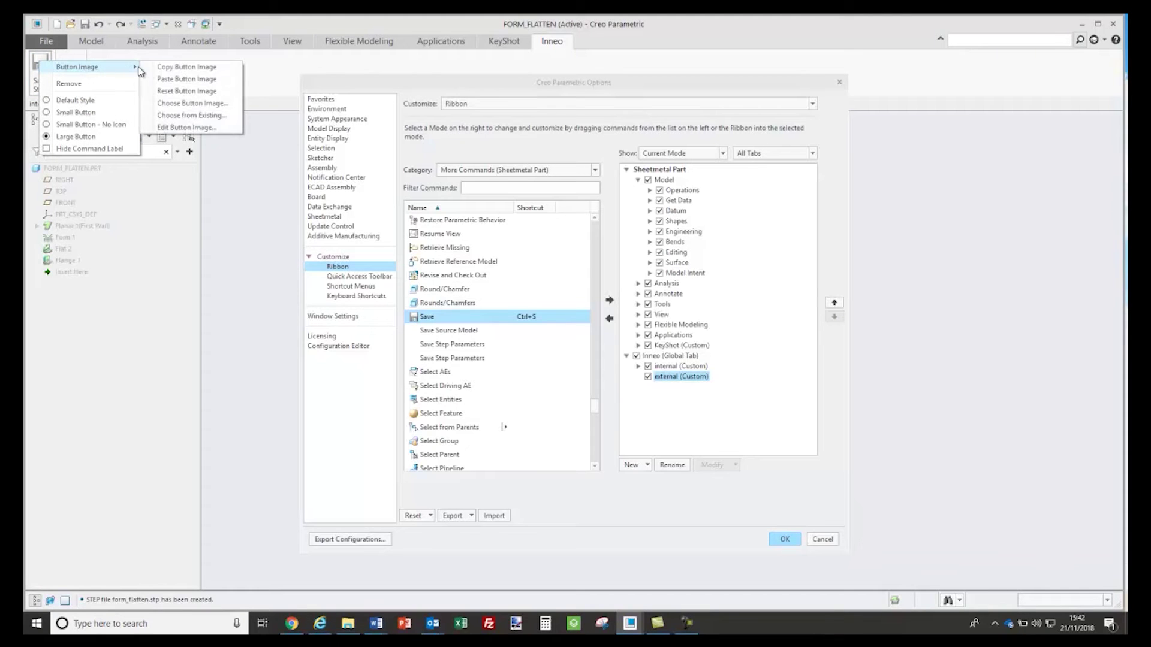
# Paint red S, T and P letters on the Save Step disk icon in the Button Editor.
pyautogui.click(170, 128)
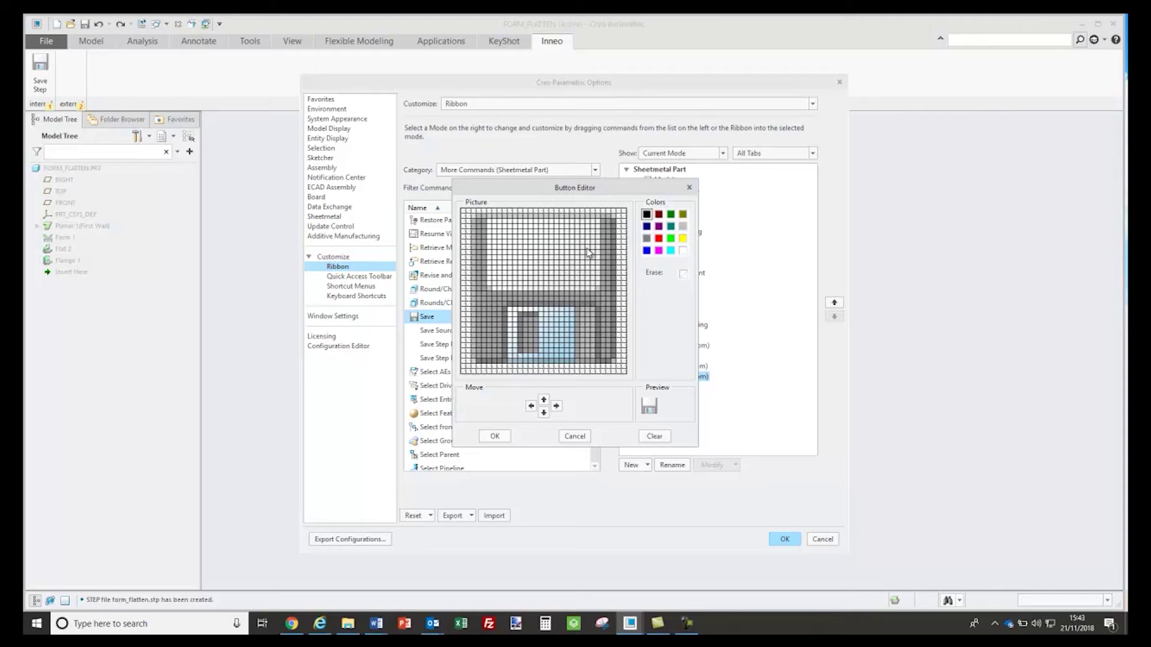
pyautogui.click(658, 240)
pyautogui.moveTo(522, 232)
pyautogui.mouseDown()
pyautogui.moveTo(494, 250)
pyautogui.moveTo(516, 253)
pyautogui.moveTo(519, 268)
pyautogui.moveTo(494, 267)
pyautogui.mouseUp()
pyautogui.moveTo(536, 232)
pyautogui.mouseDown()
pyautogui.moveTo(559, 232)
pyautogui.moveTo(554, 271)
pyautogui.mouseUp()
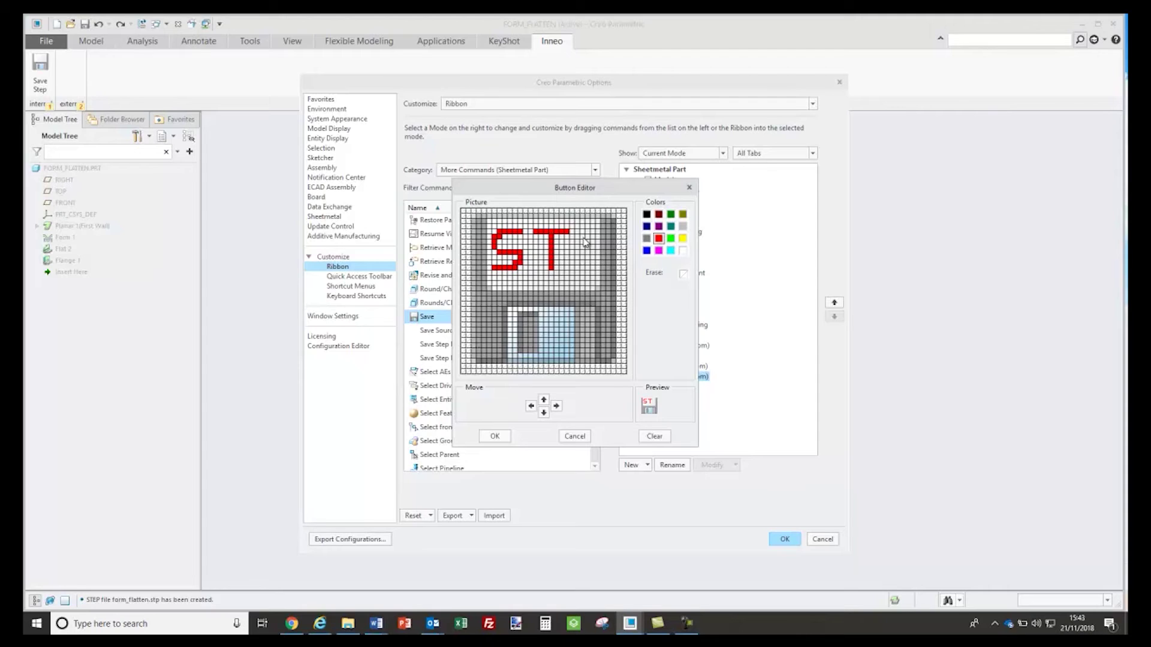
pyautogui.moveTo(583, 234)
pyautogui.mouseDown()
pyautogui.moveTo(583, 275)
pyautogui.moveTo(584, 235)
pyautogui.moveTo(609, 240)
pyautogui.moveTo(587, 262)
pyautogui.mouseUp()
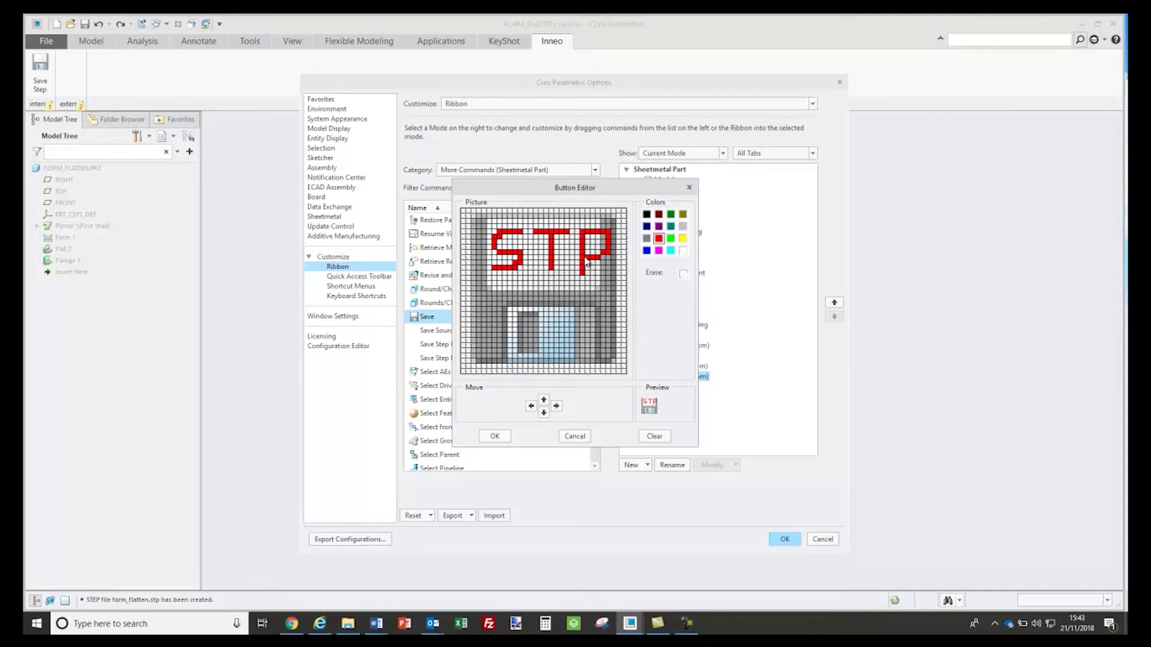
pyautogui.click(495, 437)
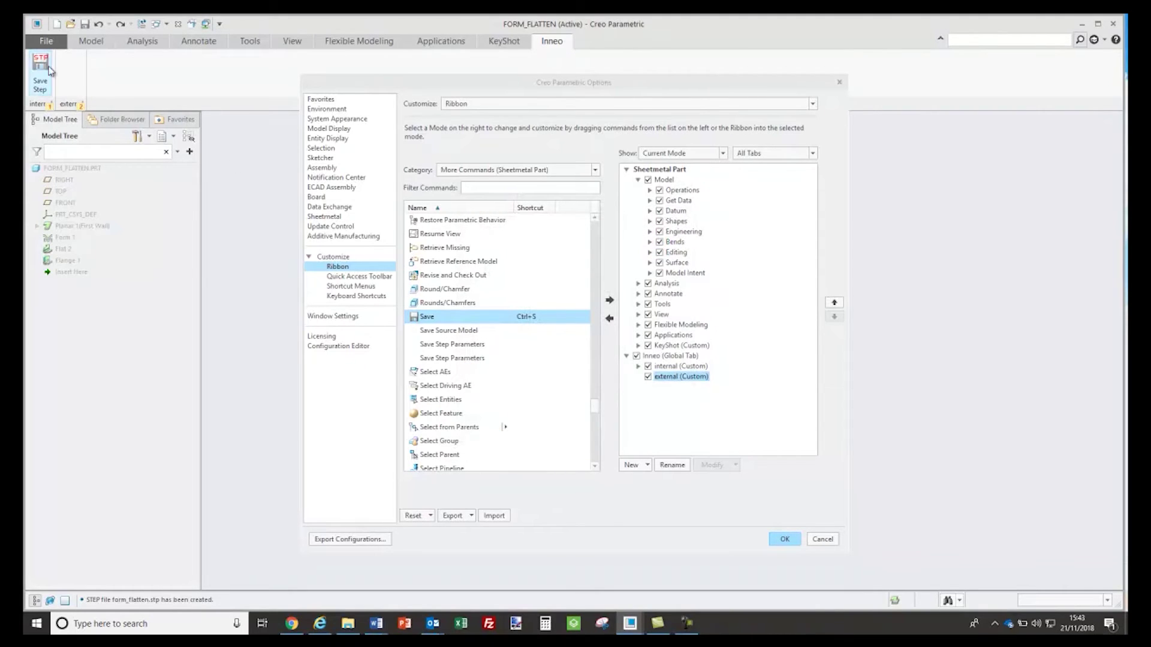
# Apply the Options changes and run the Save Step button to export form_flatten.stp.
pyautogui.click(781, 540)
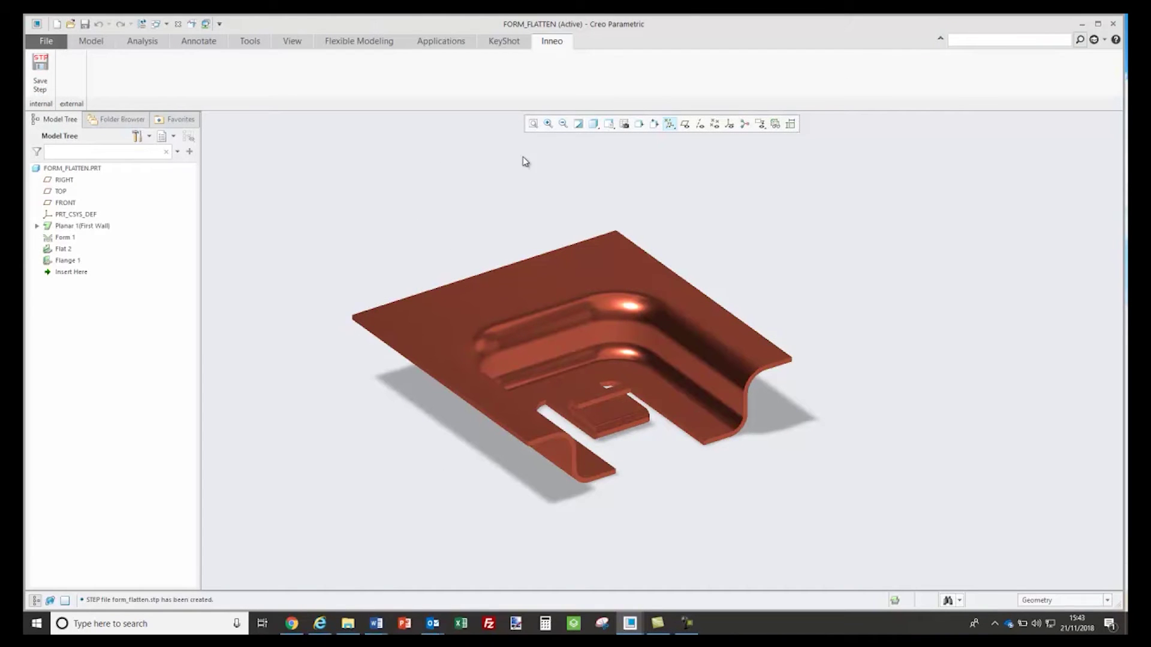
pyautogui.click(42, 63)
# Create mapkey fsc 'Start Calculator', described 'Start Calculator from windows', as an OS script.
pyautogui.write('map')
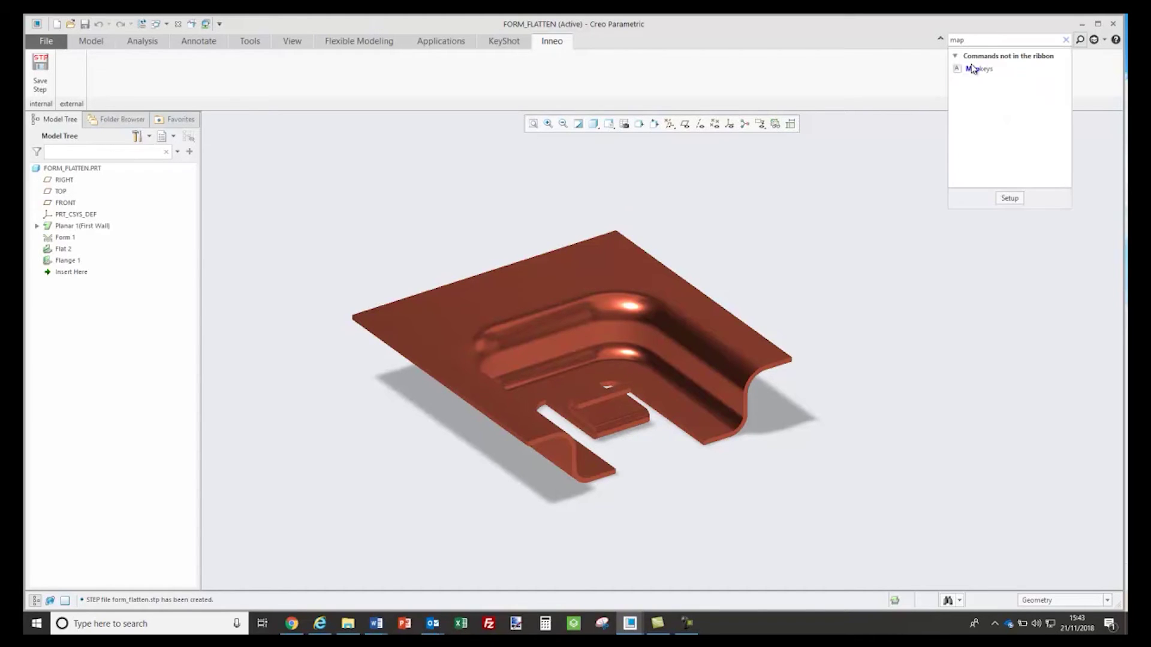
pyautogui.click(973, 71)
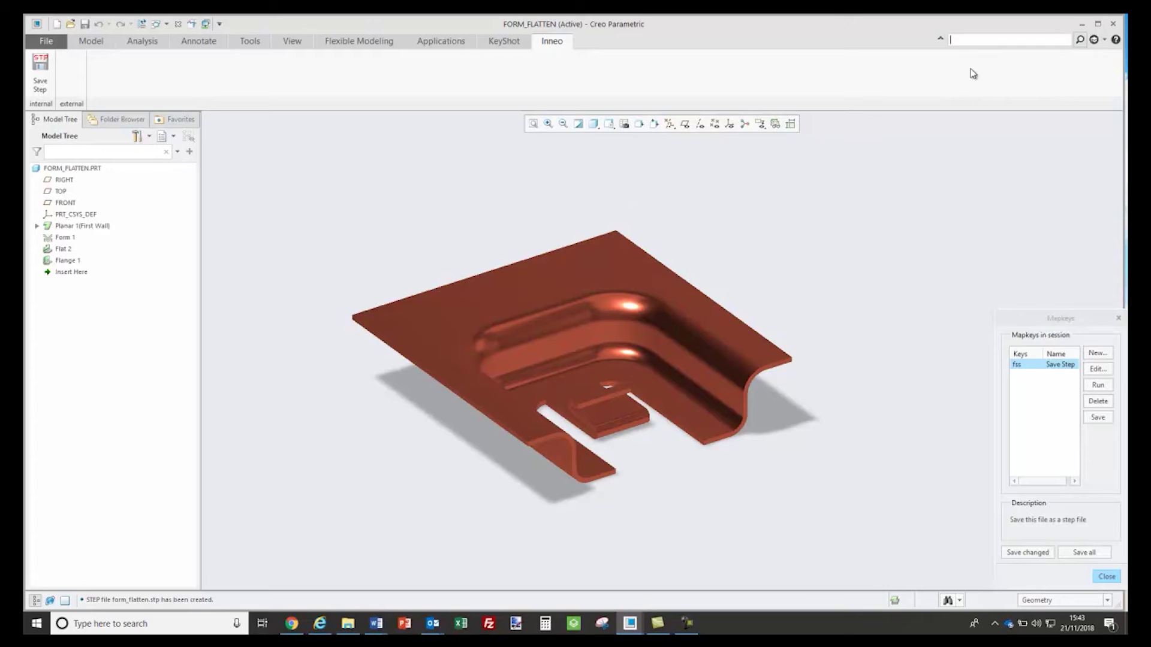
pyautogui.click(1097, 354)
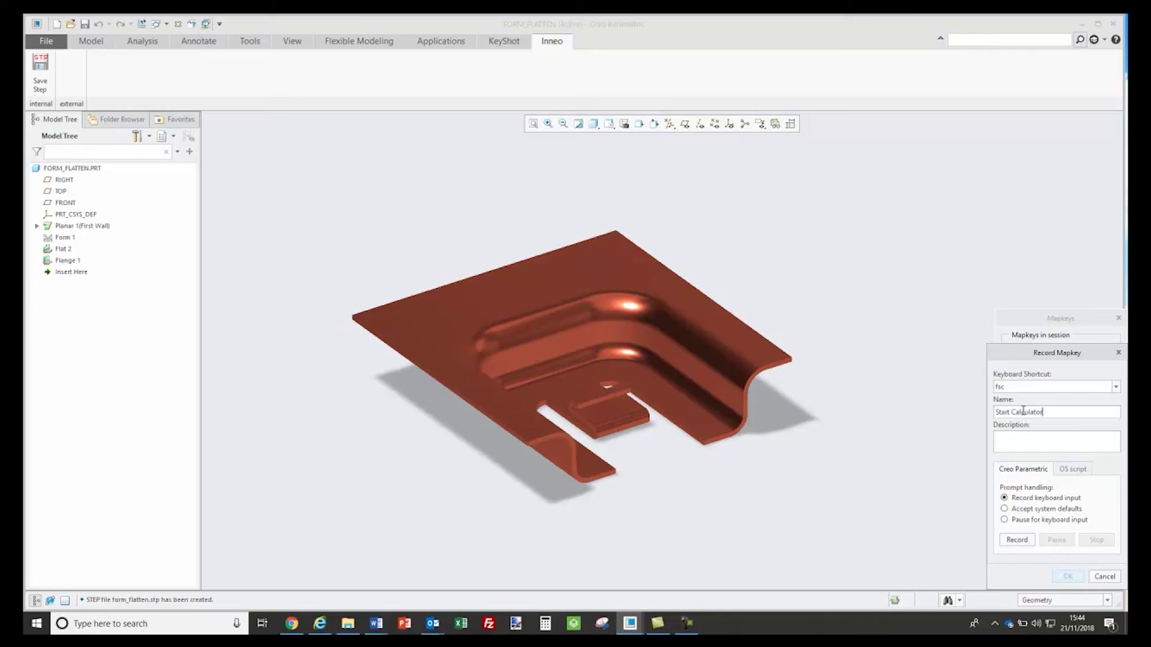
pyautogui.moveTo(1048, 410); pyautogui.dragTo(965, 406)
pyautogui.hotkey('ctrl', 'v')
pyautogui.write('from win')
pyautogui.click(1080, 472)
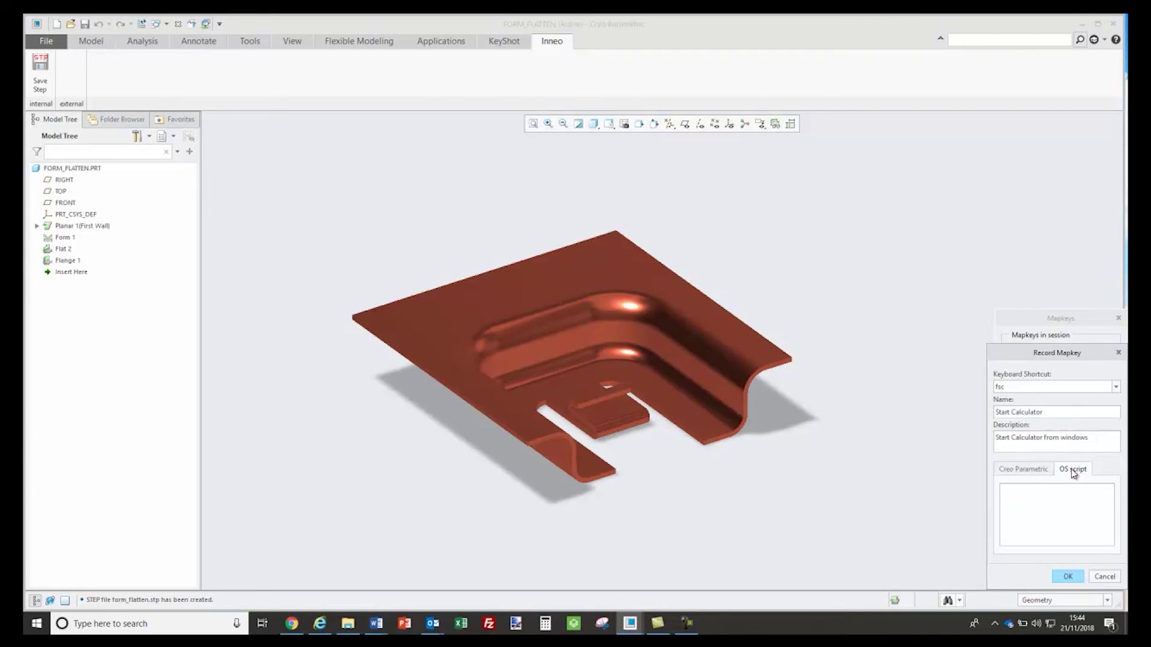
# In File Explorer, browse from This PC to the C:\Windows\System32 folder.
pyautogui.click(348, 624)
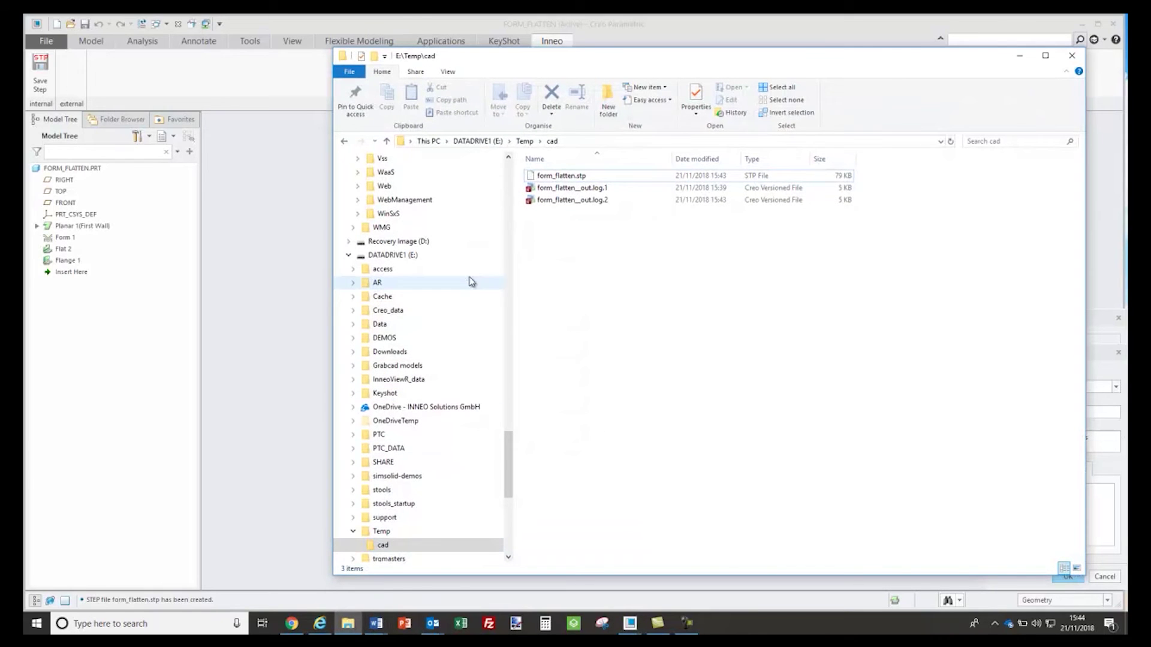
pyautogui.click(428, 141)
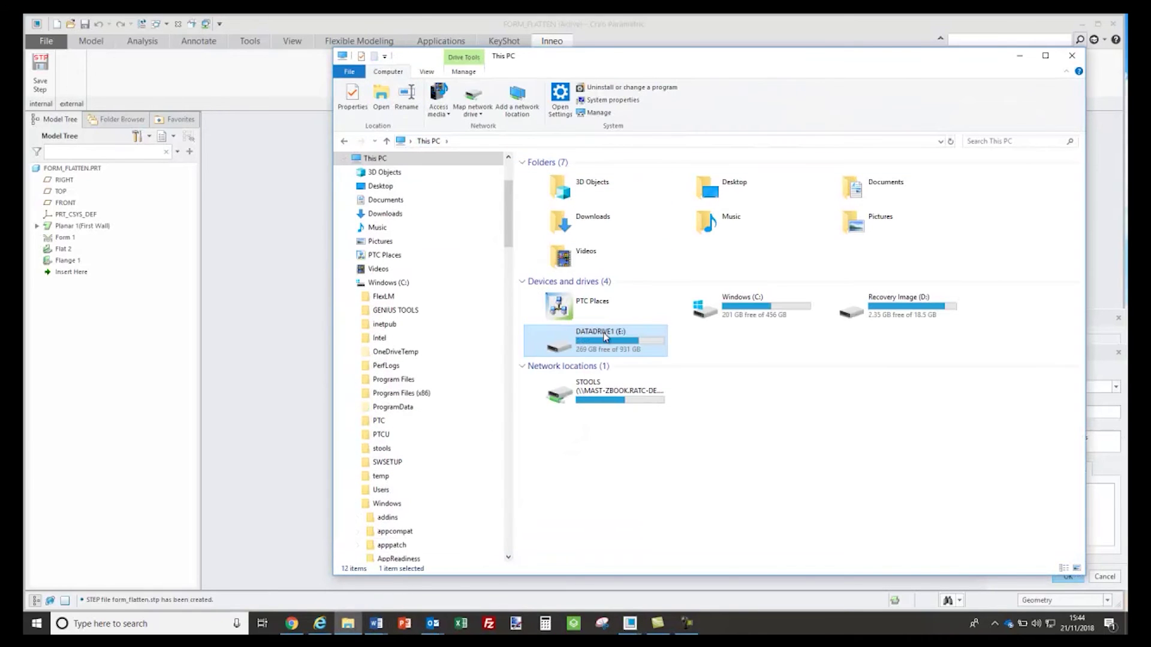
pyautogui.doubleClick(734, 302)
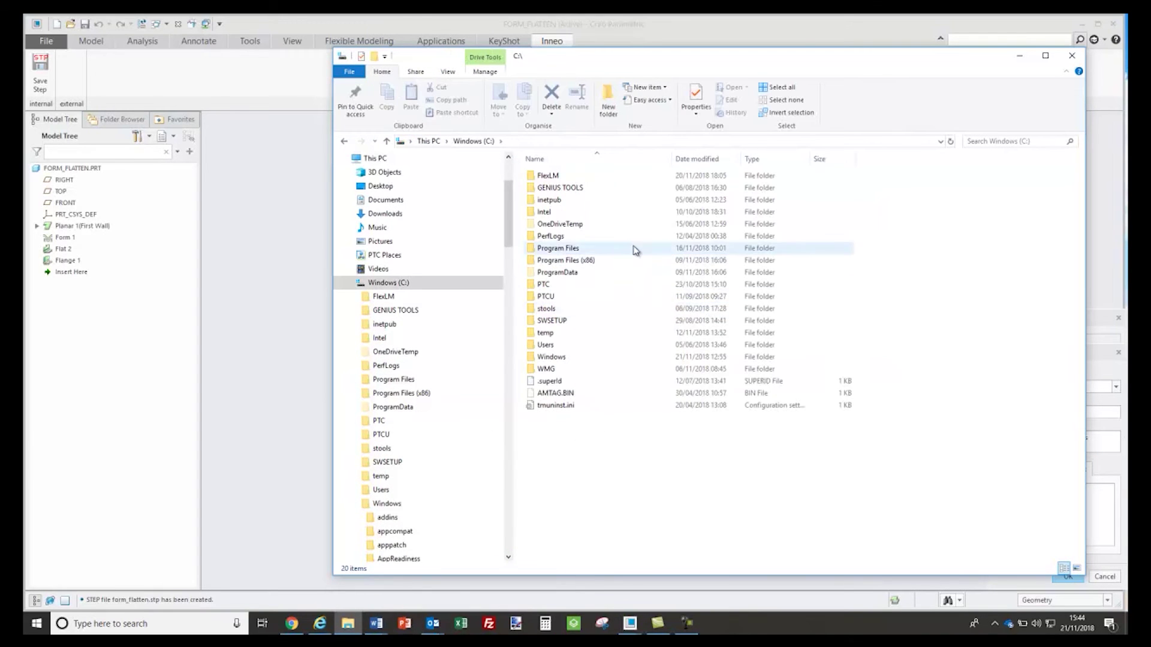
pyautogui.doubleClick(545, 357)
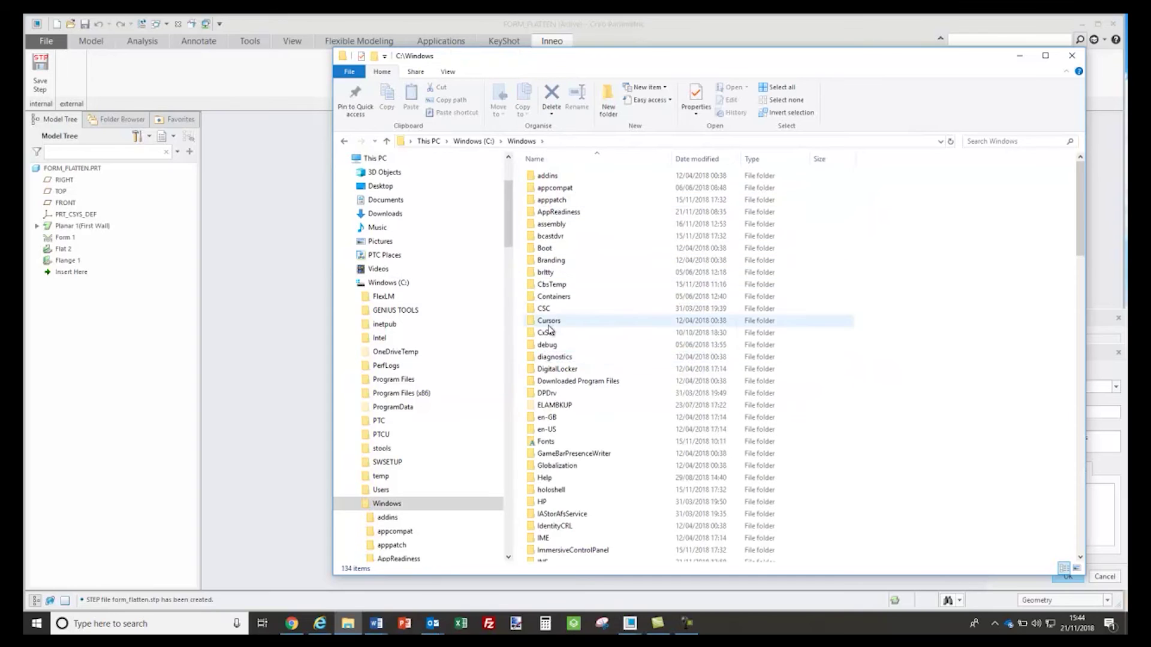
pyautogui.scroll(-14, 549, 328)
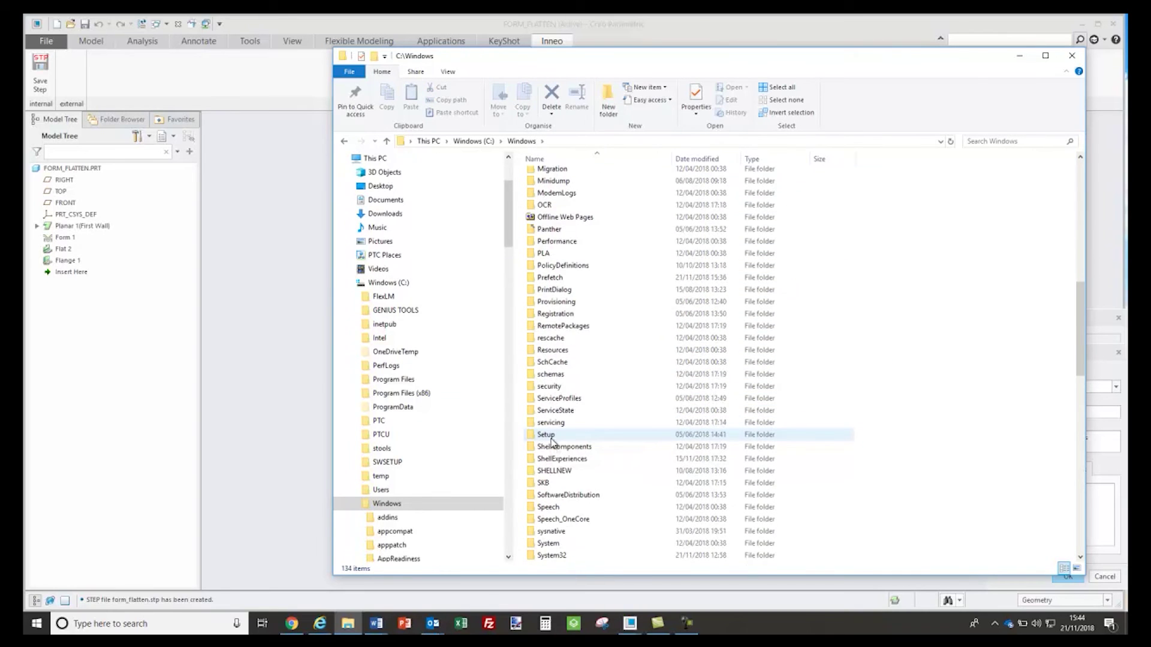
pyautogui.scroll(-5, 551, 442)
pyautogui.doubleClick(564, 377)
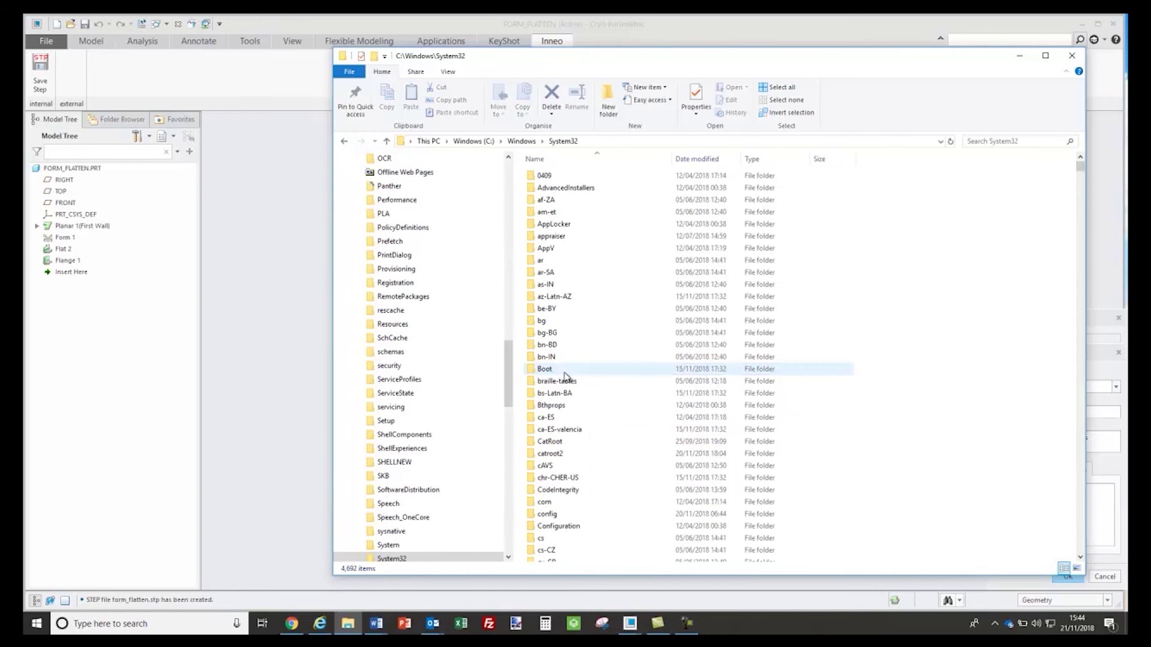
# Locate calc.exe in System32, copy the C:\Windows\System32 path, and return to Record Mapkey.
pyautogui.scroll(-20, 564, 377)
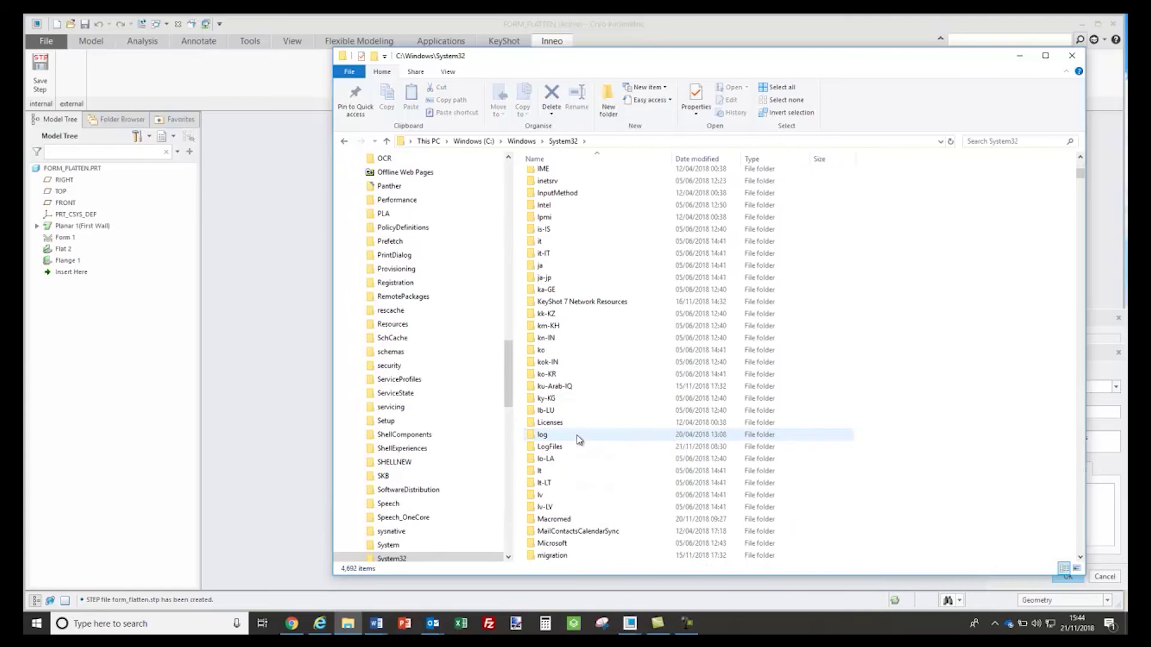
pyautogui.scroll(-20, 576, 439)
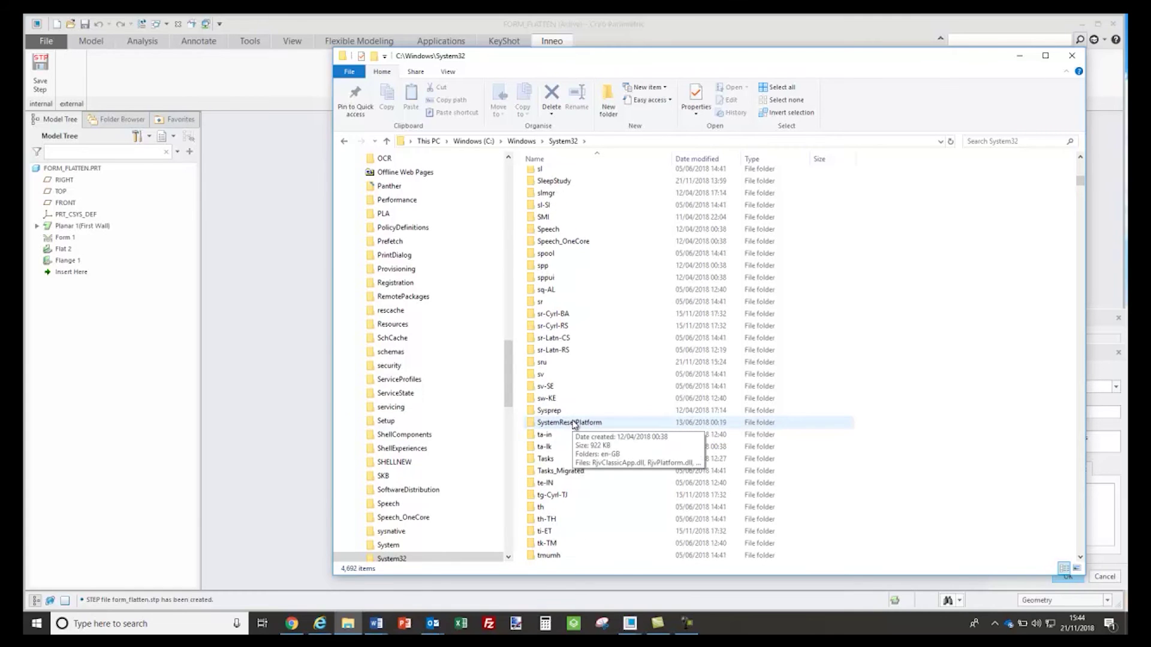
pyautogui.scroll(20, 573, 424)
pyautogui.click(578, 436)
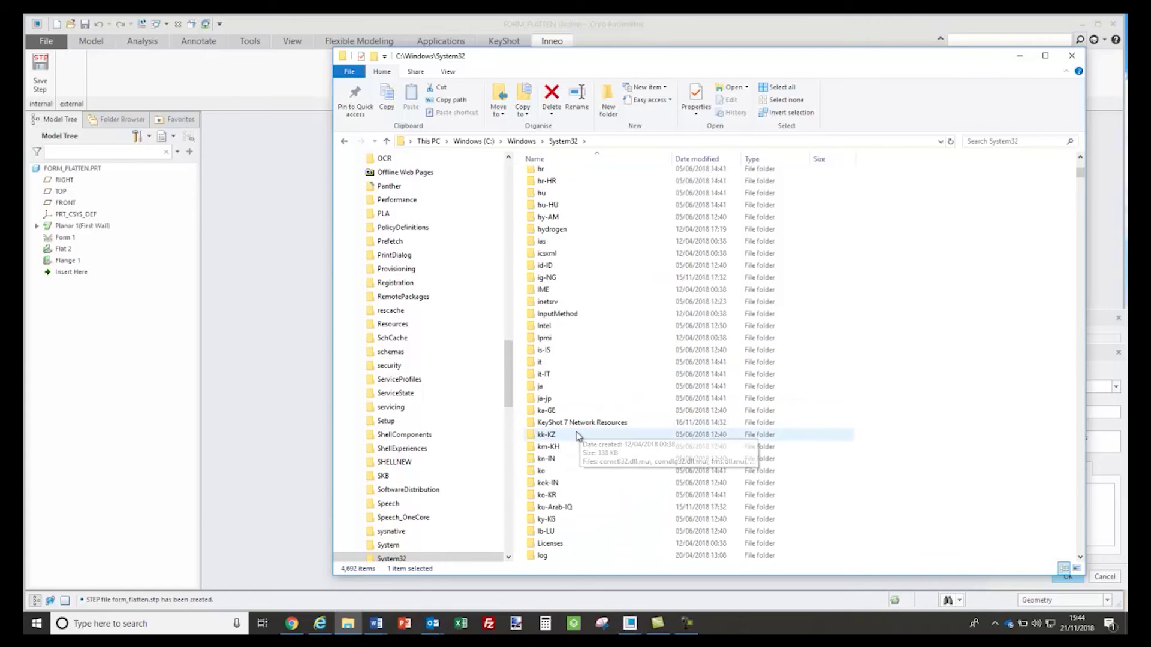
pyautogui.scroll(-20, 580, 431)
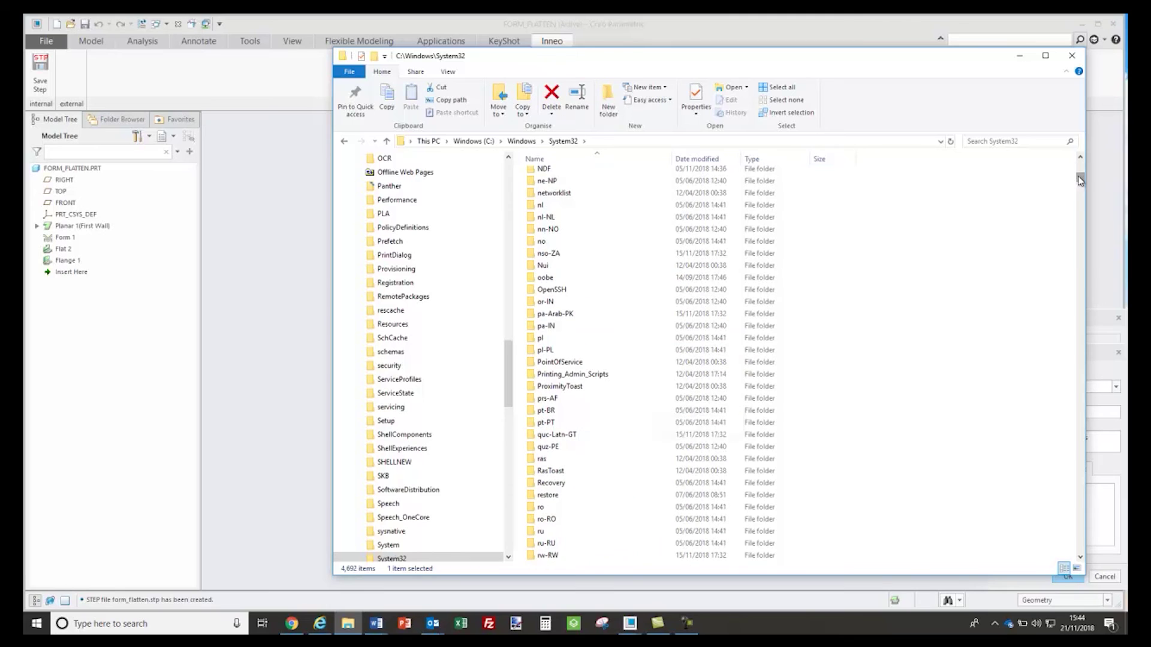
pyautogui.moveTo(1080, 180); pyautogui.dragTo(1076, 302)
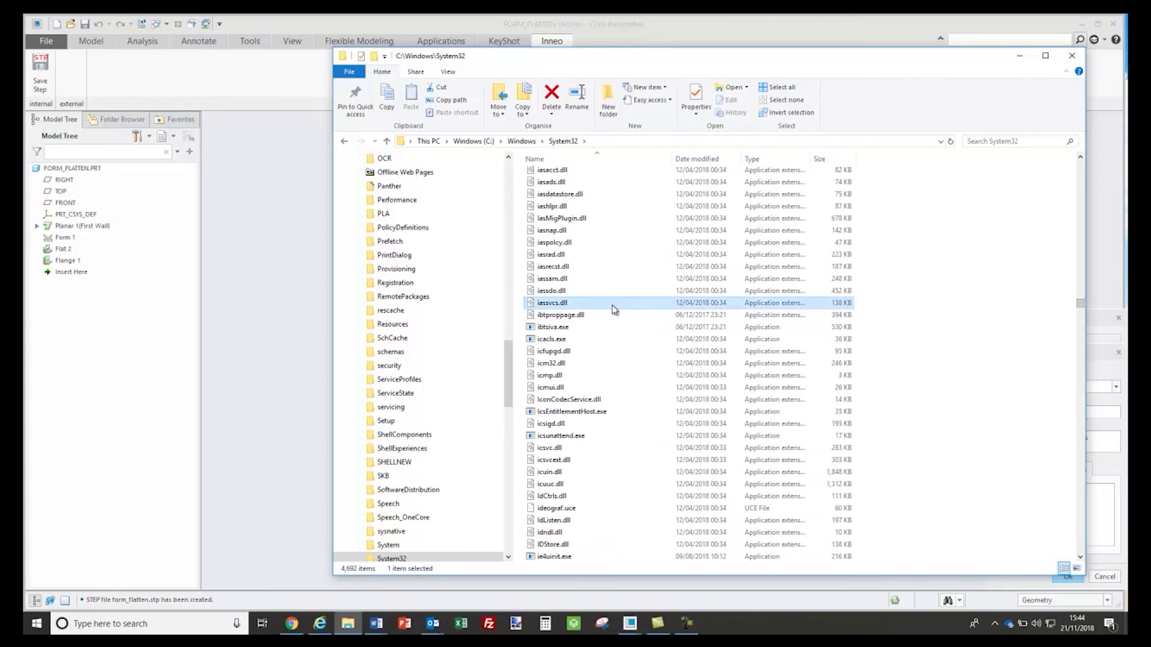
pyautogui.write('cac')
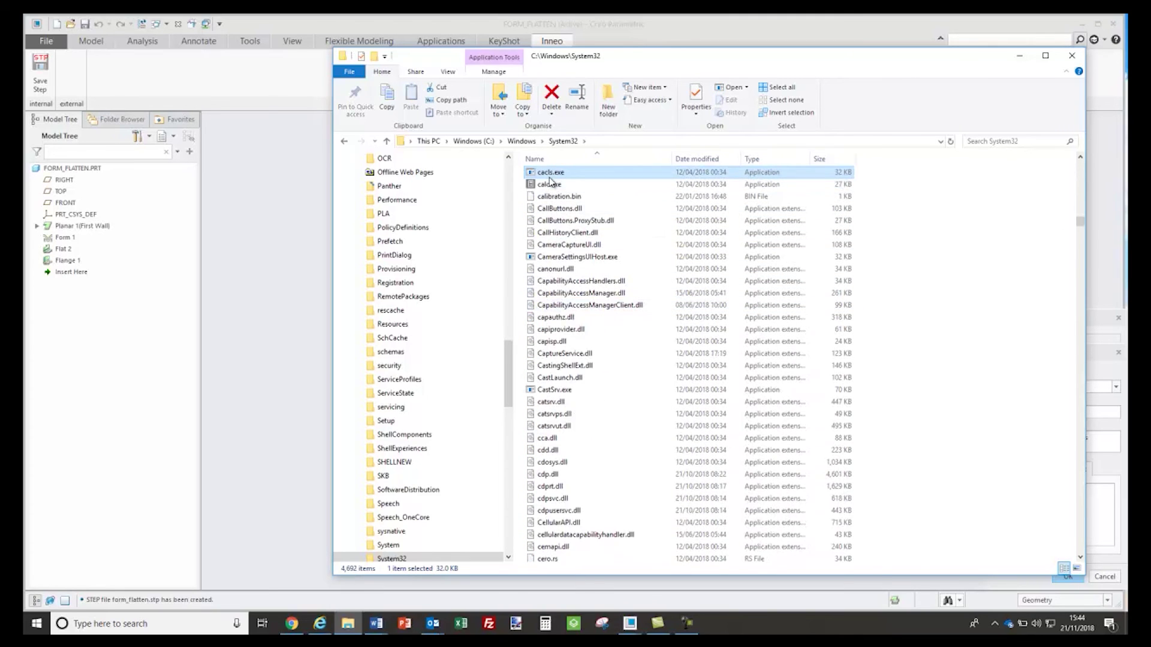
pyautogui.click(551, 184)
pyautogui.click(605, 142)
pyautogui.hotkey('ctrl', 'c')
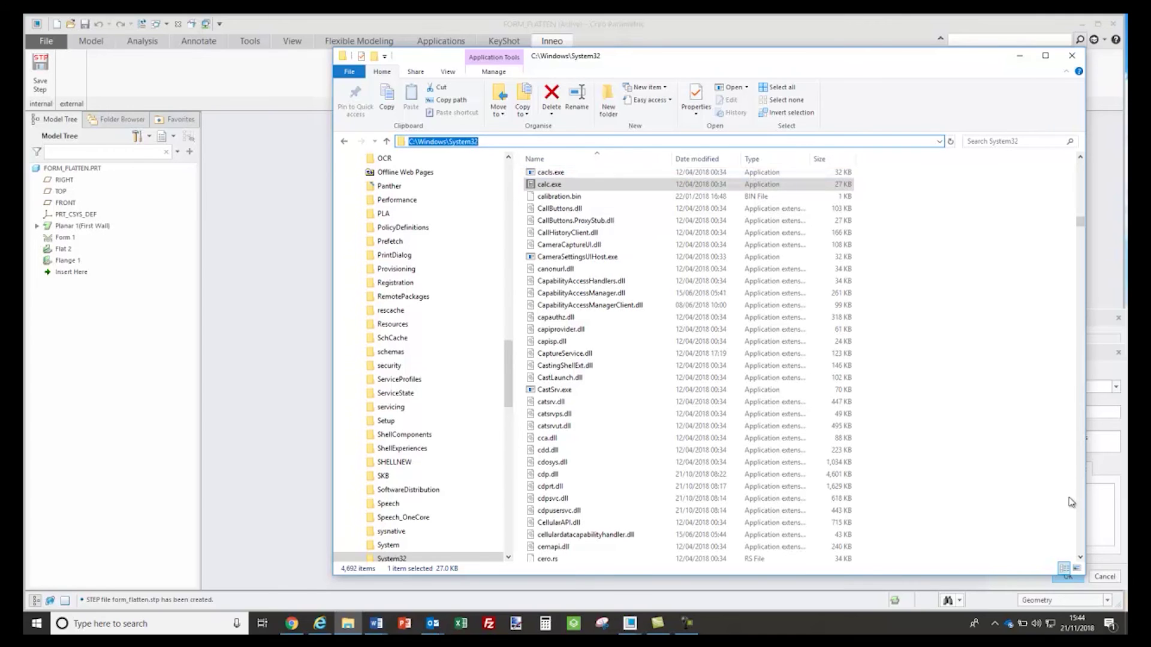
pyautogui.click(1115, 515)
# Set the fsc OS script to C:\Windows\System32\calc.exe, save the mapkey, and test-run it to open Calculator.
pyautogui.hotkey('ctrl', 'v')
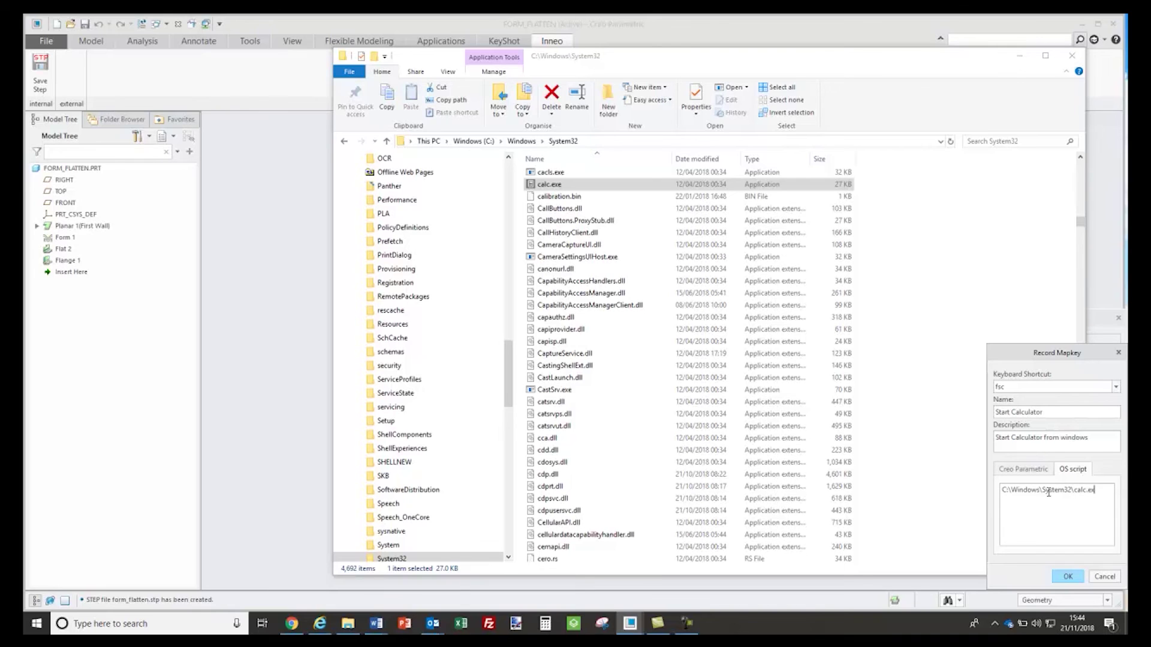
pyautogui.click(1067, 576)
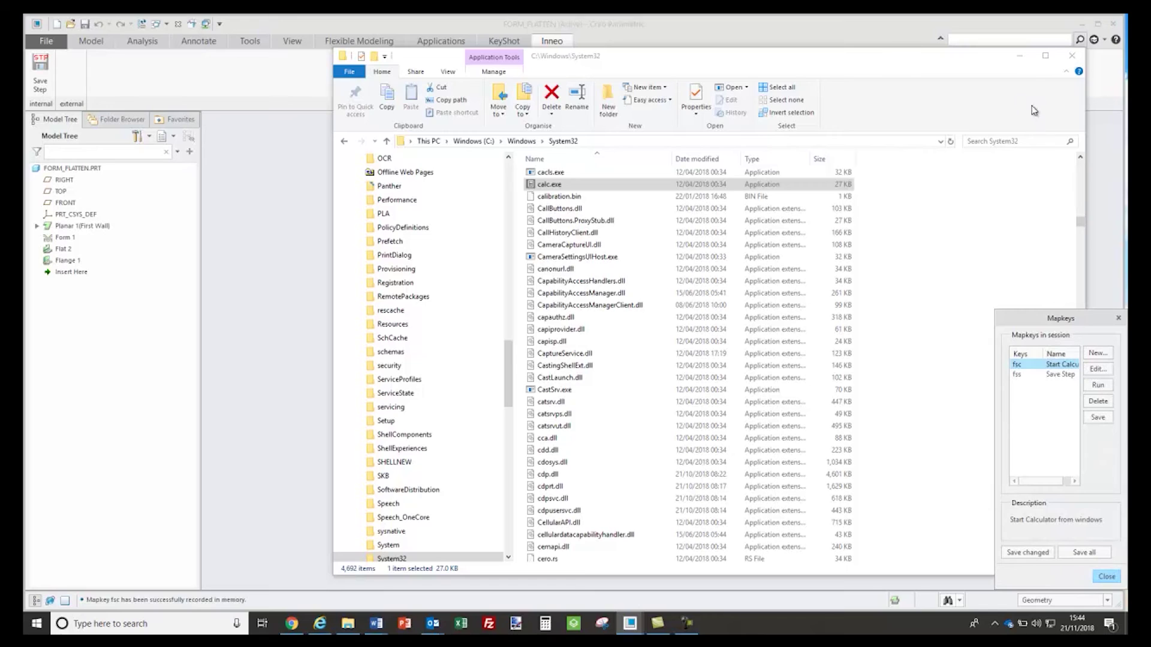
pyautogui.click(1019, 57)
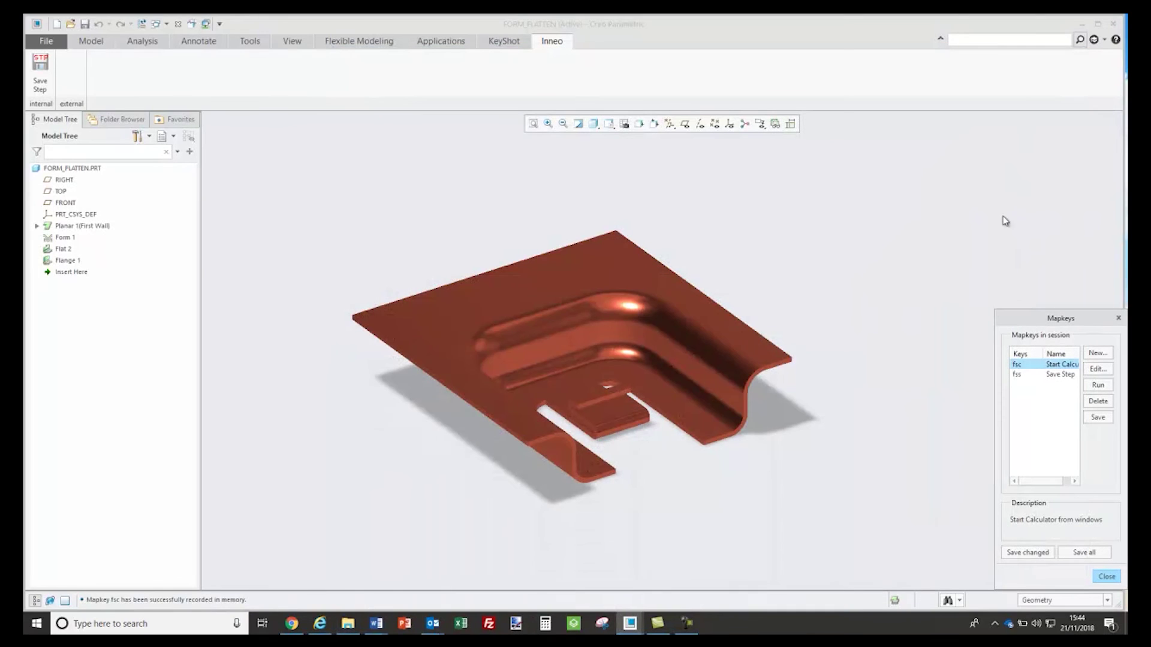
pyautogui.click(1097, 385)
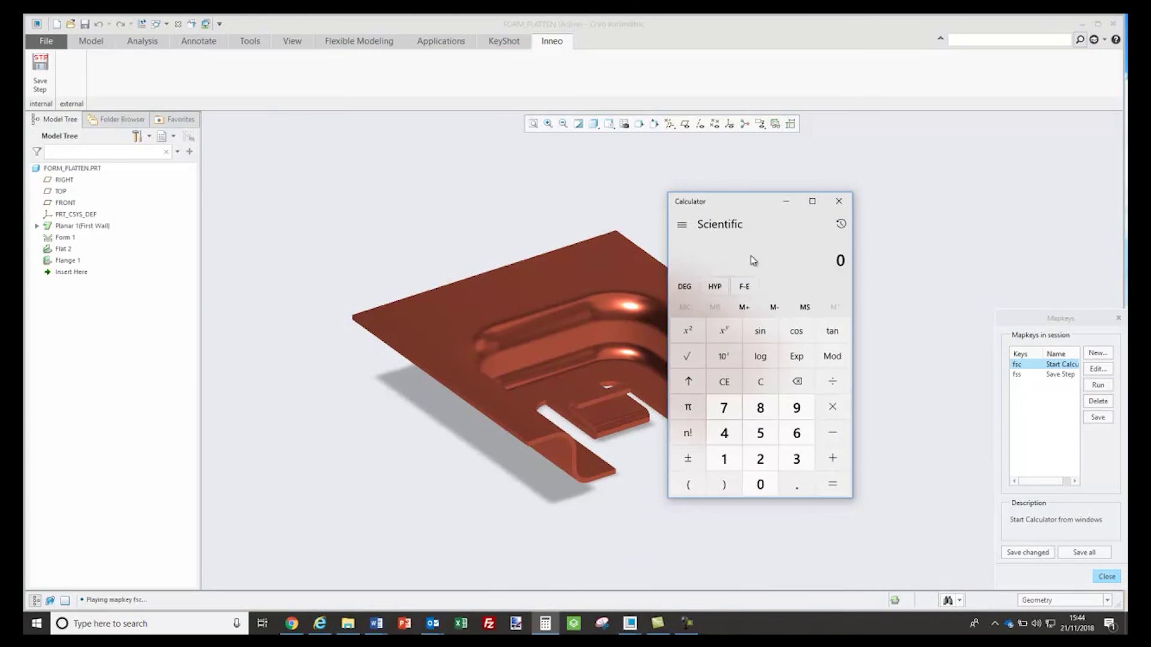
pyautogui.click(839, 202)
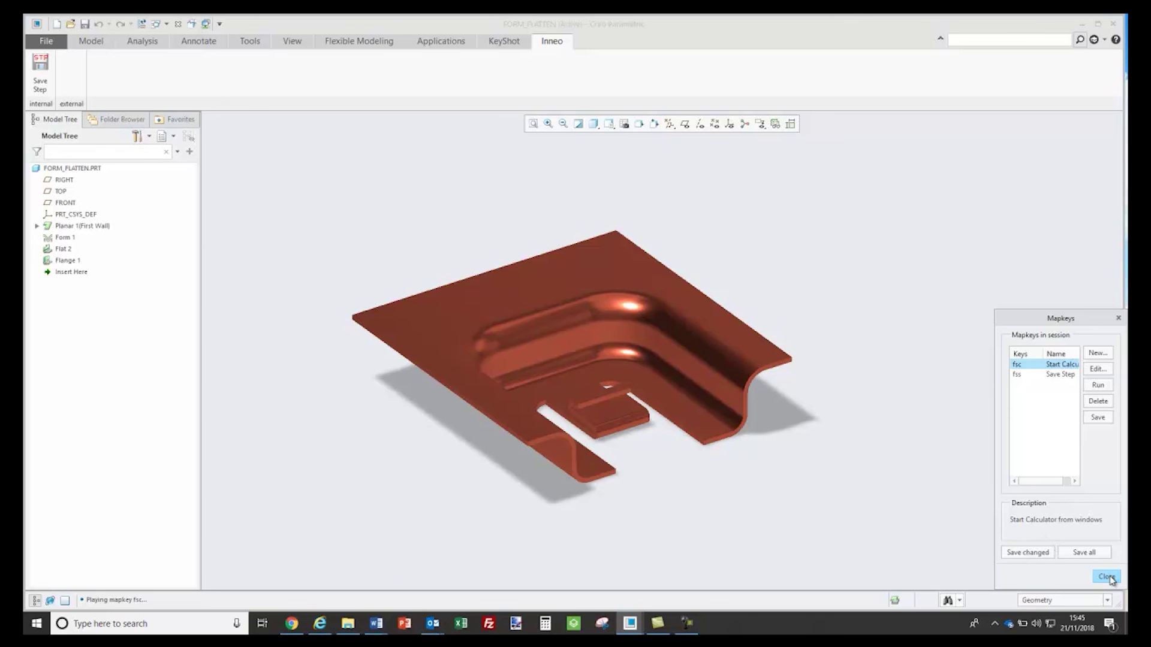
# Save the changed fsc mapkey to config.pro and close the Mapkeys dialog.
pyautogui.click(1027, 552)
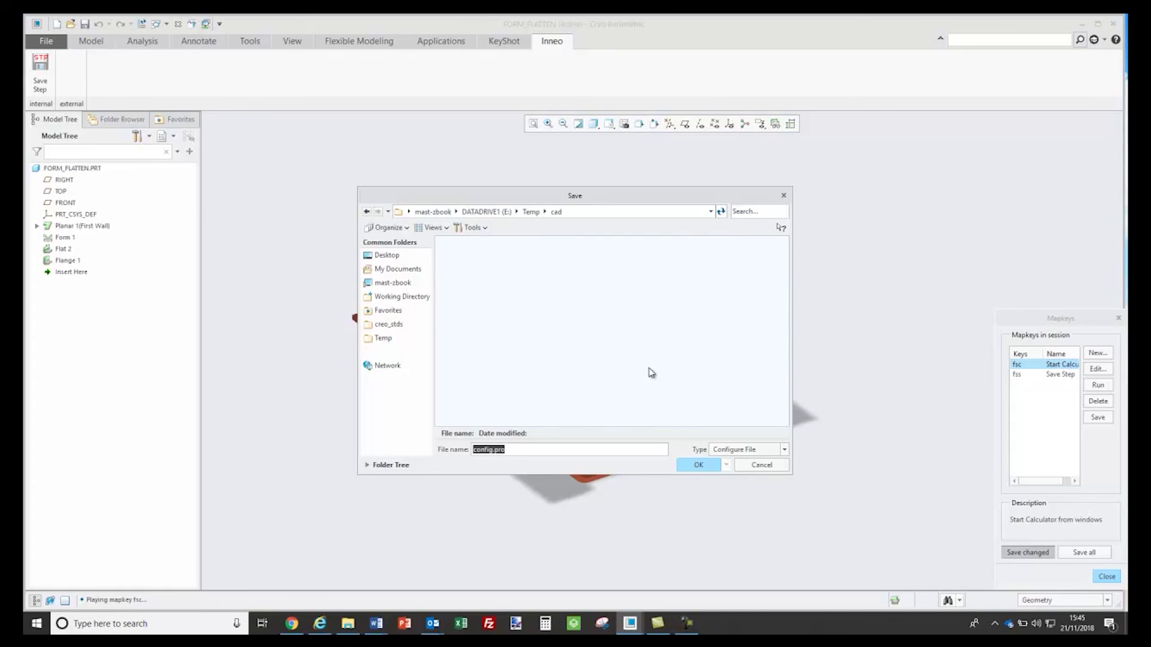
pyautogui.press('Return')
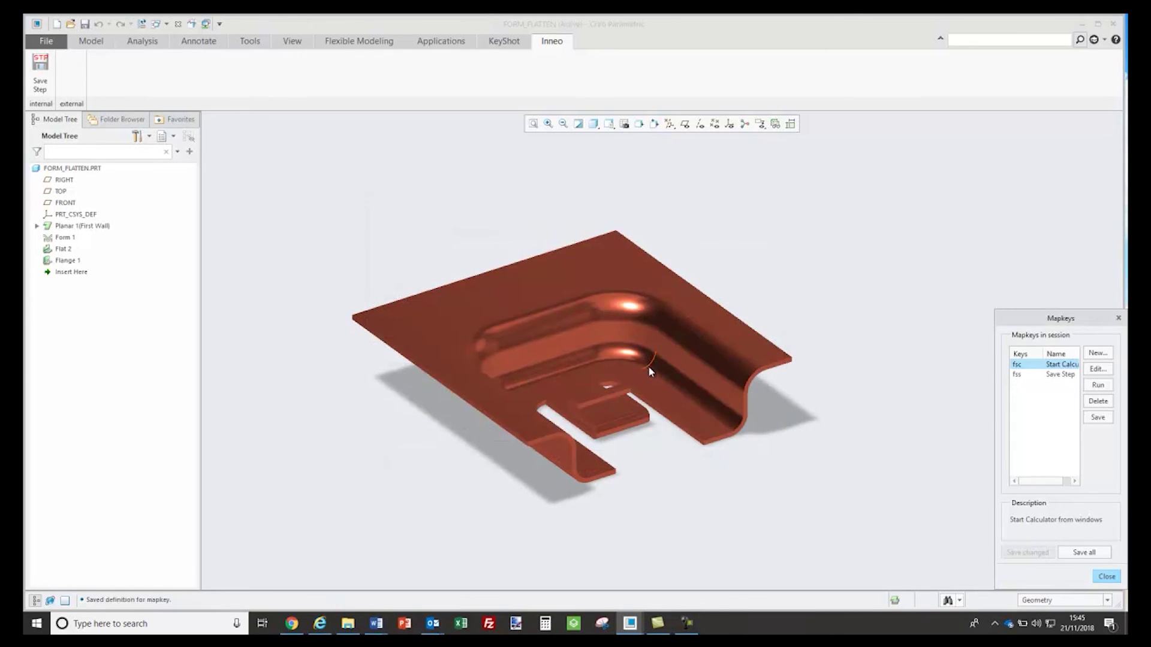
pyautogui.click(1107, 576)
# Add the Start Calculator mapkey to the Inneo tab from the Mapkeys category as a large button.
pyautogui.rightClick(171, 63)
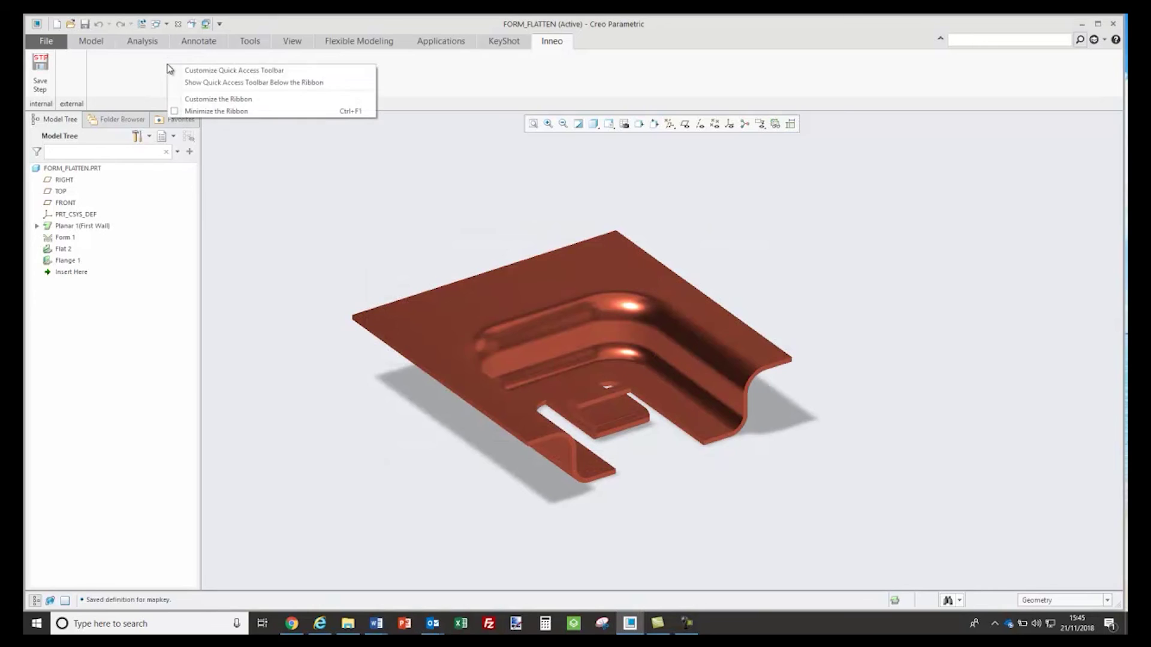
pyautogui.click(205, 99)
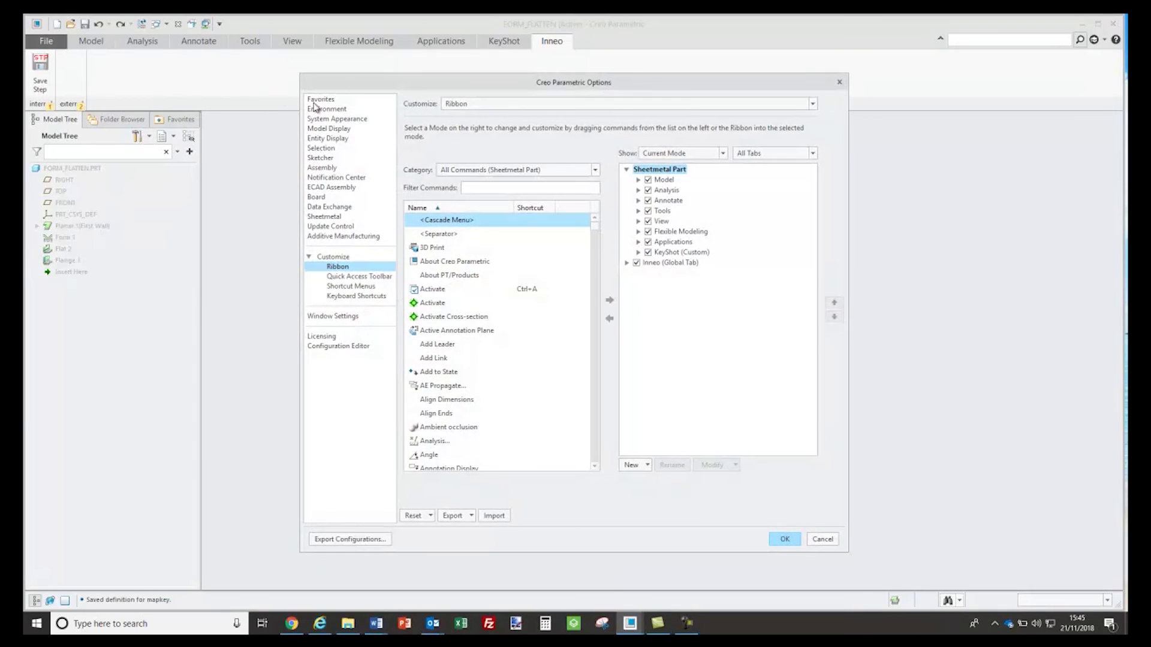
pyautogui.click(479, 171)
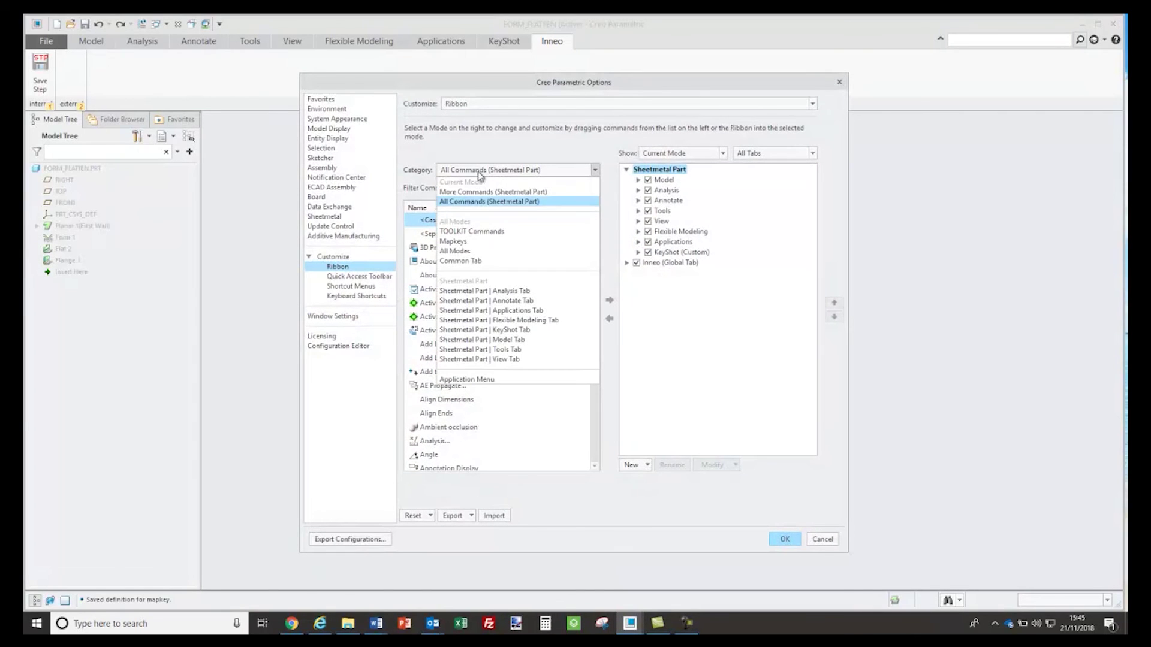
pyautogui.click(455, 241)
pyautogui.moveTo(444, 262); pyautogui.dragTo(67, 68)
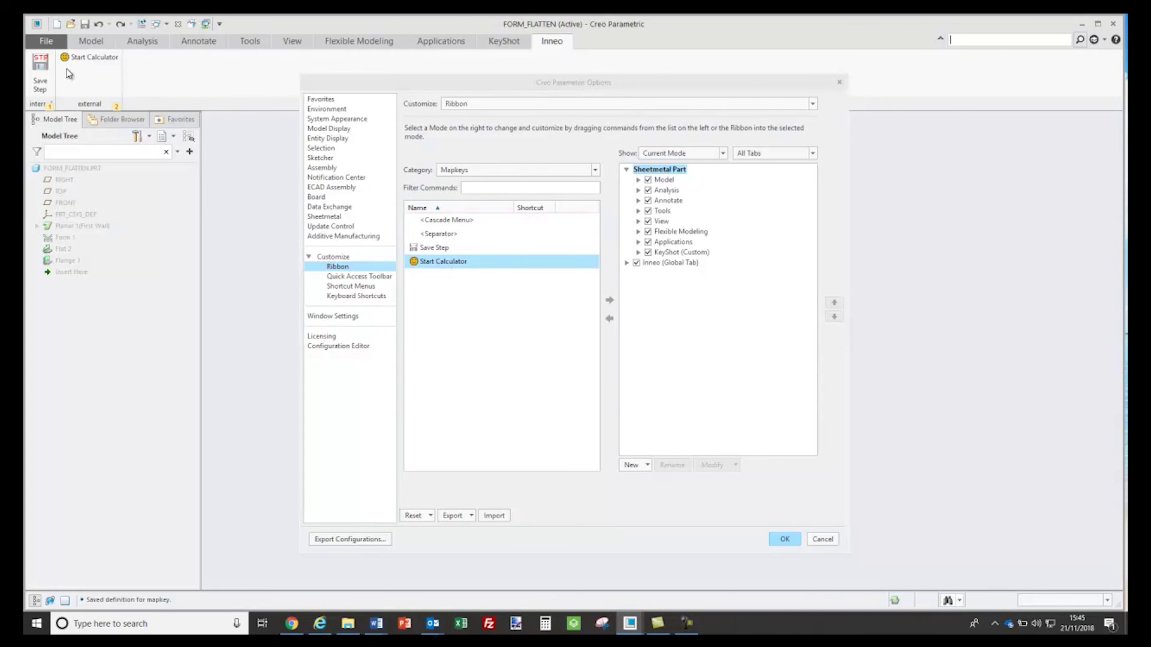
pyautogui.rightClick(80, 60)
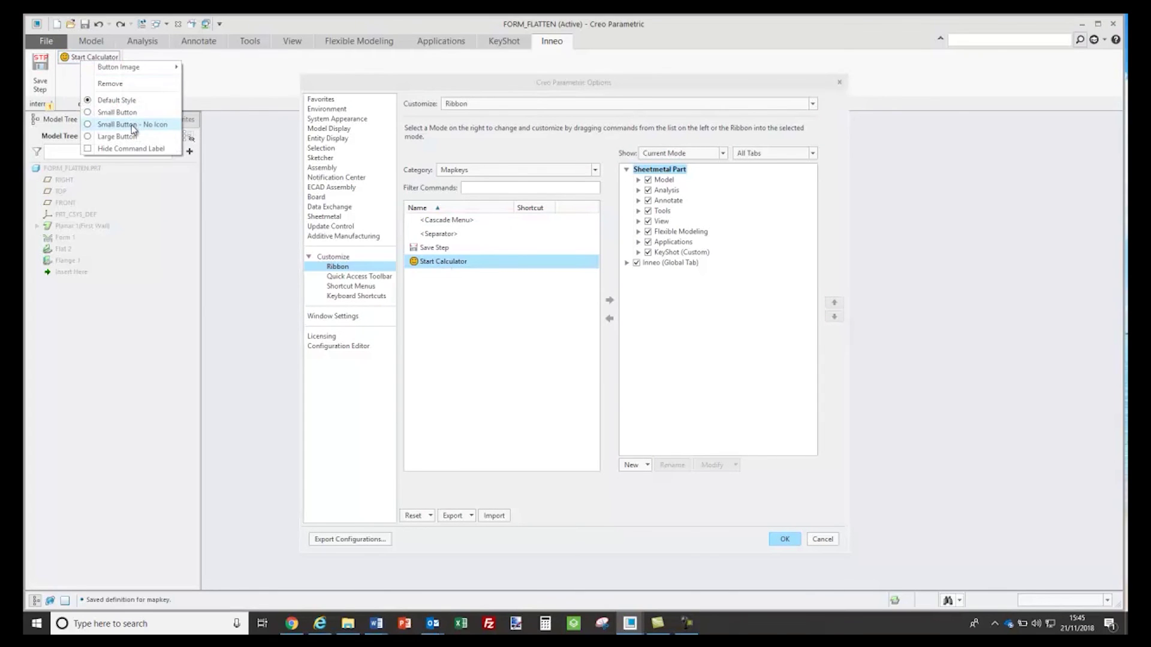
pyautogui.click(118, 138)
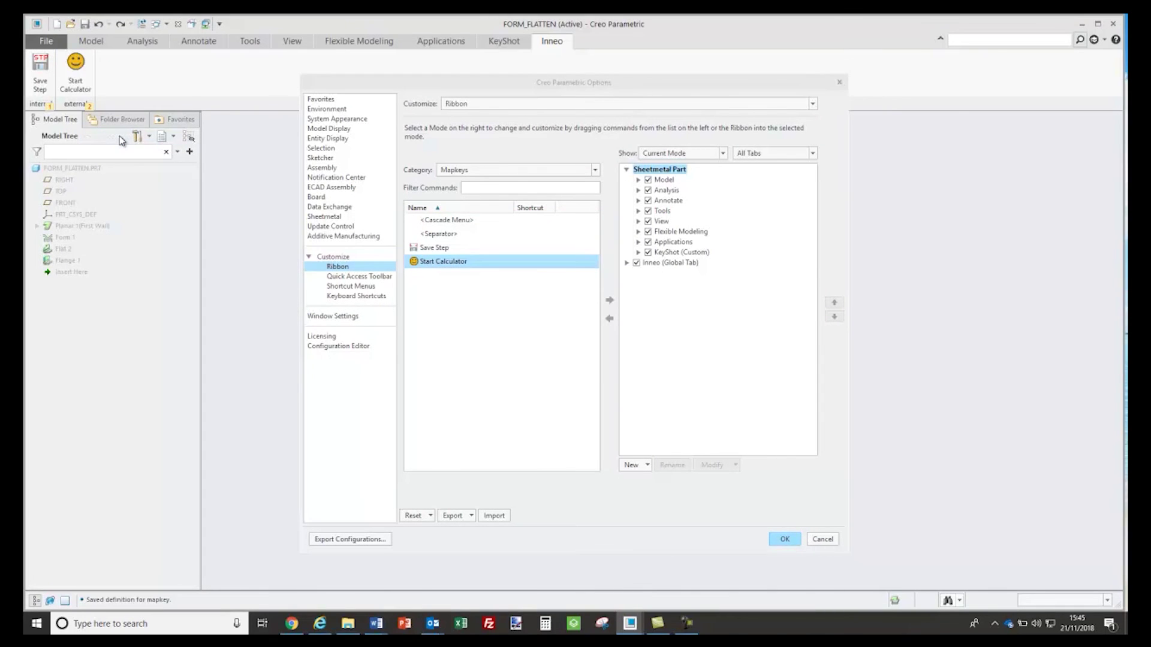
pyautogui.rightClick(78, 63)
pyautogui.moveTo(112, 70)
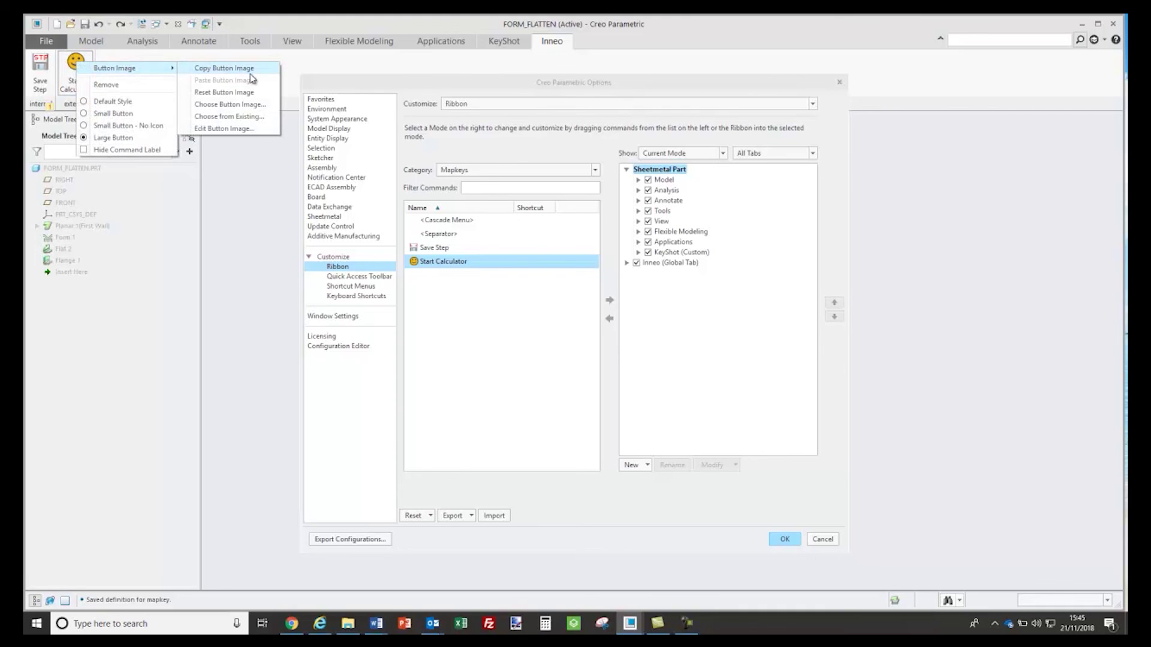
# Give Start Calculator the Temp\calc­ulator.png image resized to 32x32, then apply the Options changes.
pyautogui.click(256, 107)
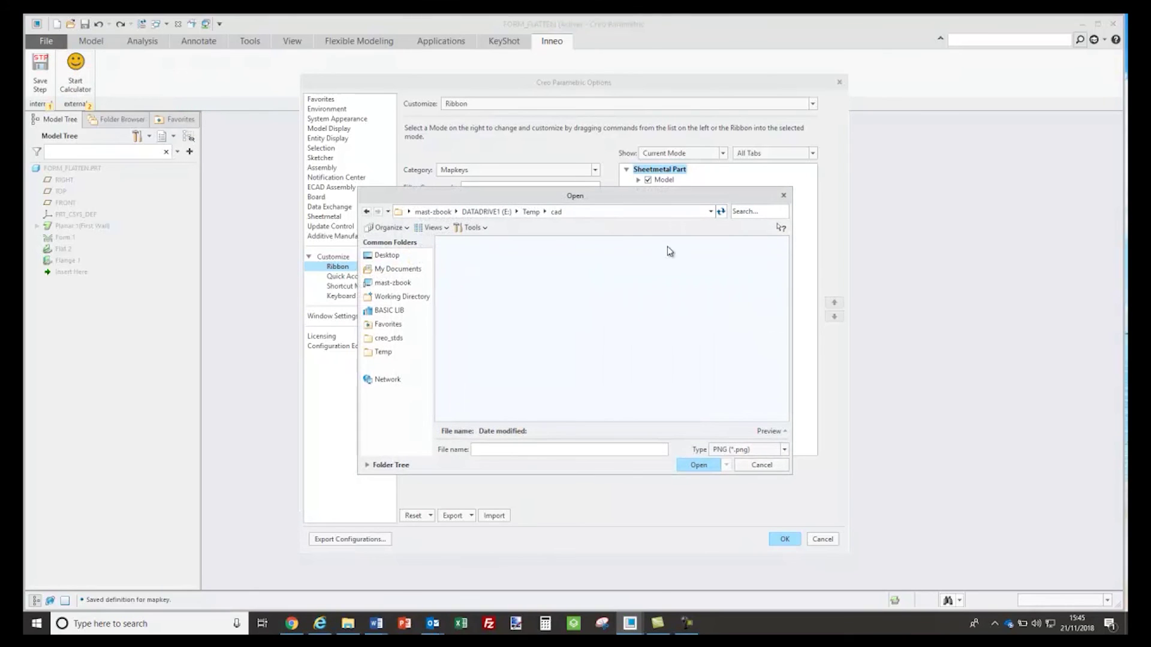
pyautogui.click(531, 211)
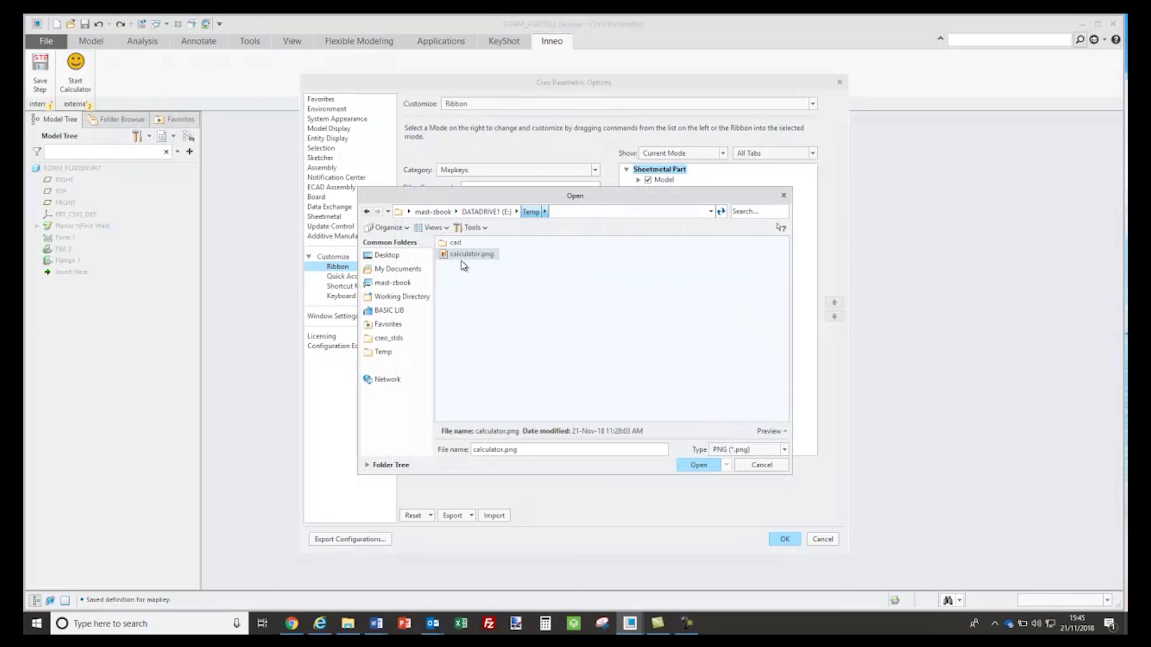
pyautogui.click(769, 431)
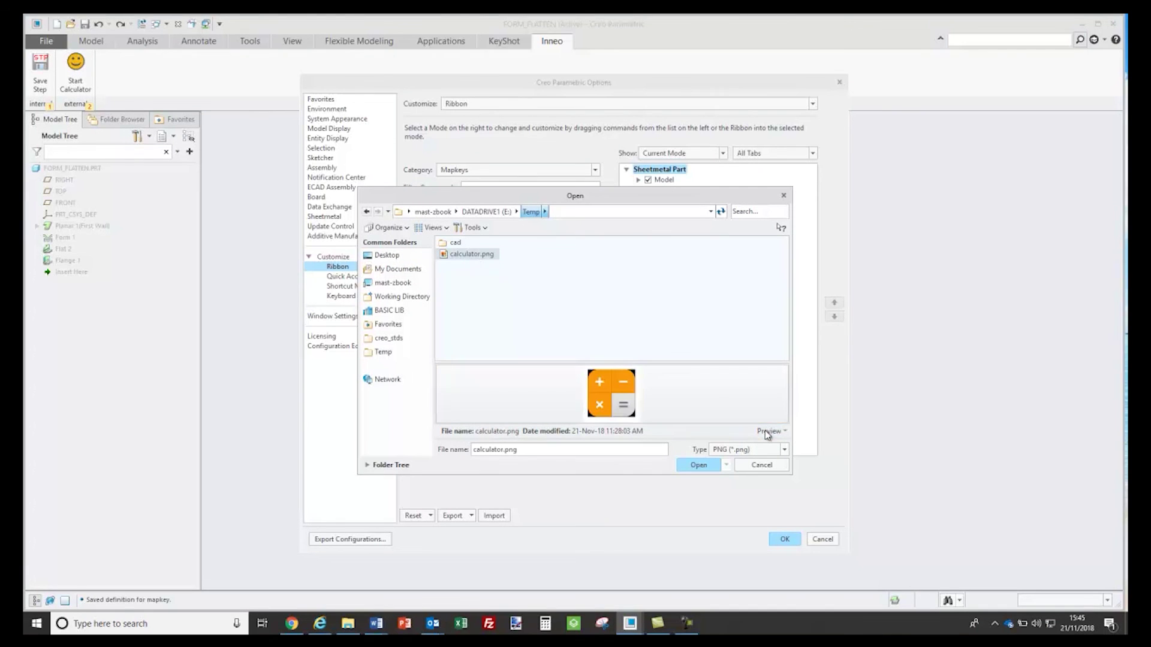
pyautogui.click(698, 466)
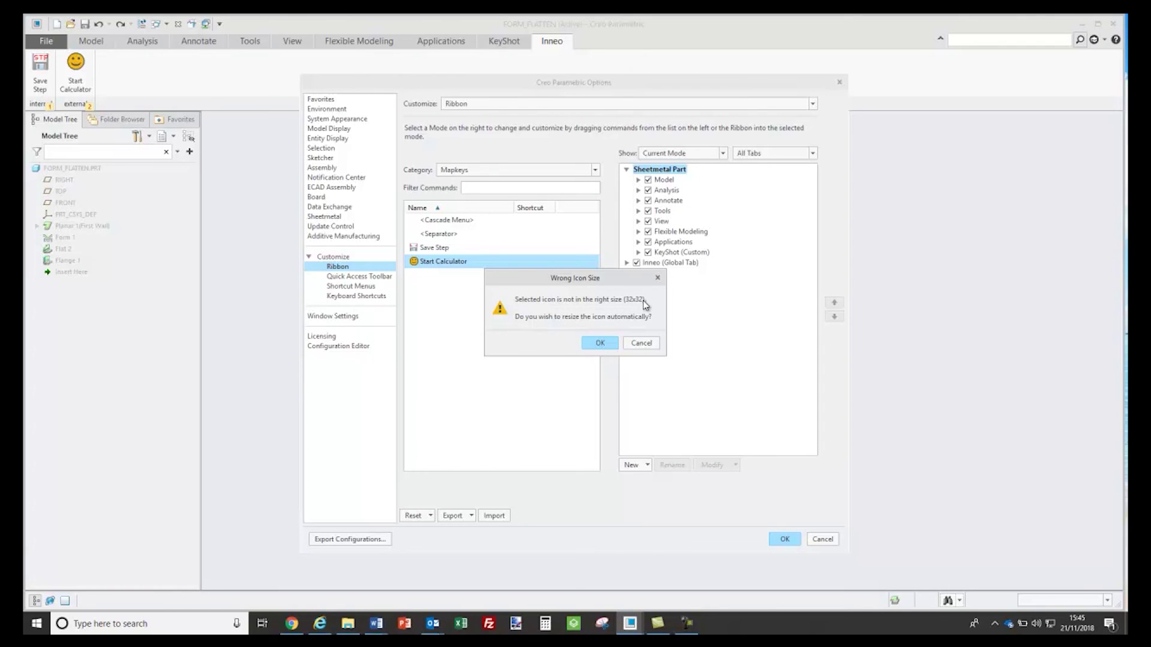
pyautogui.click(599, 345)
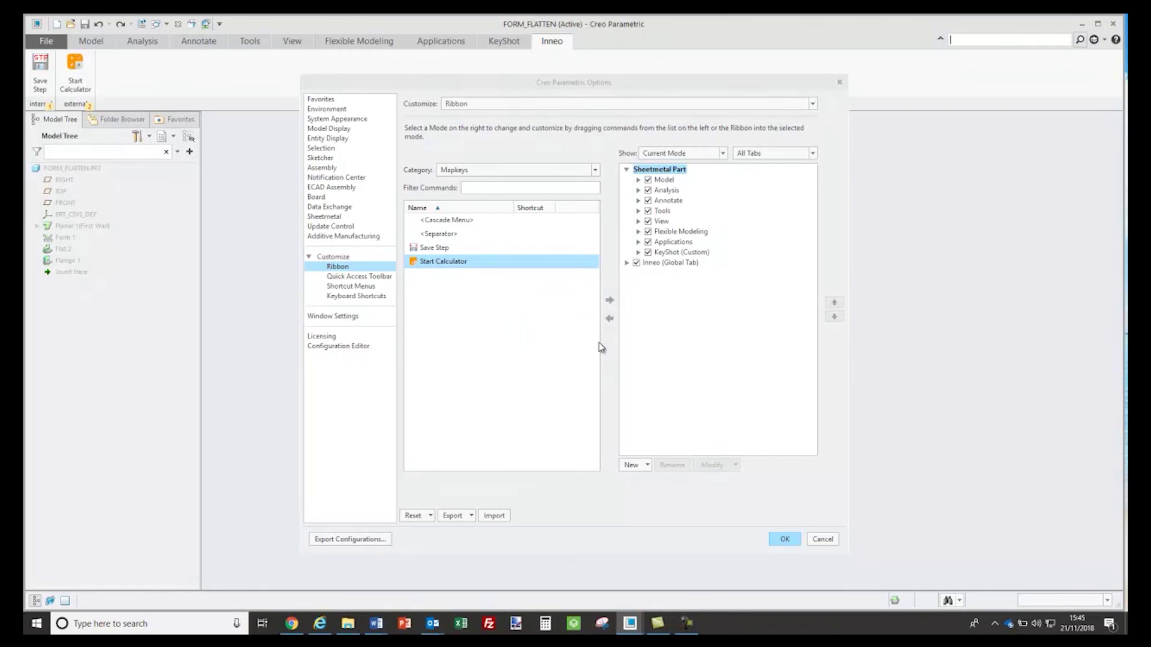
pyautogui.click(784, 539)
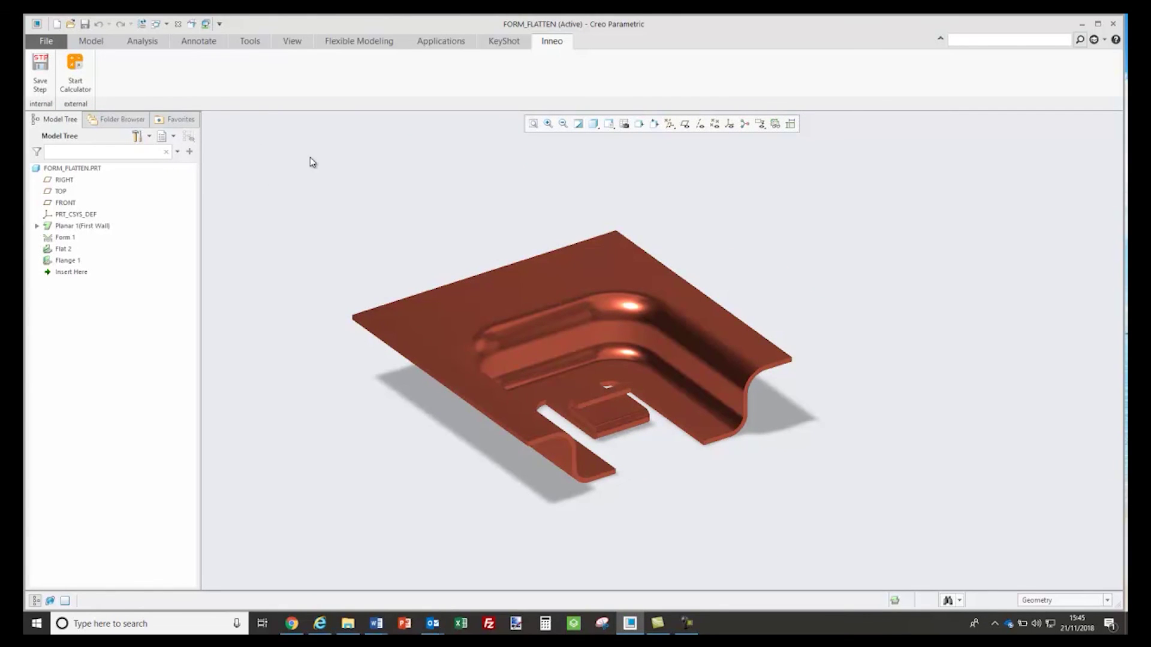
pyautogui.click(84, 62)
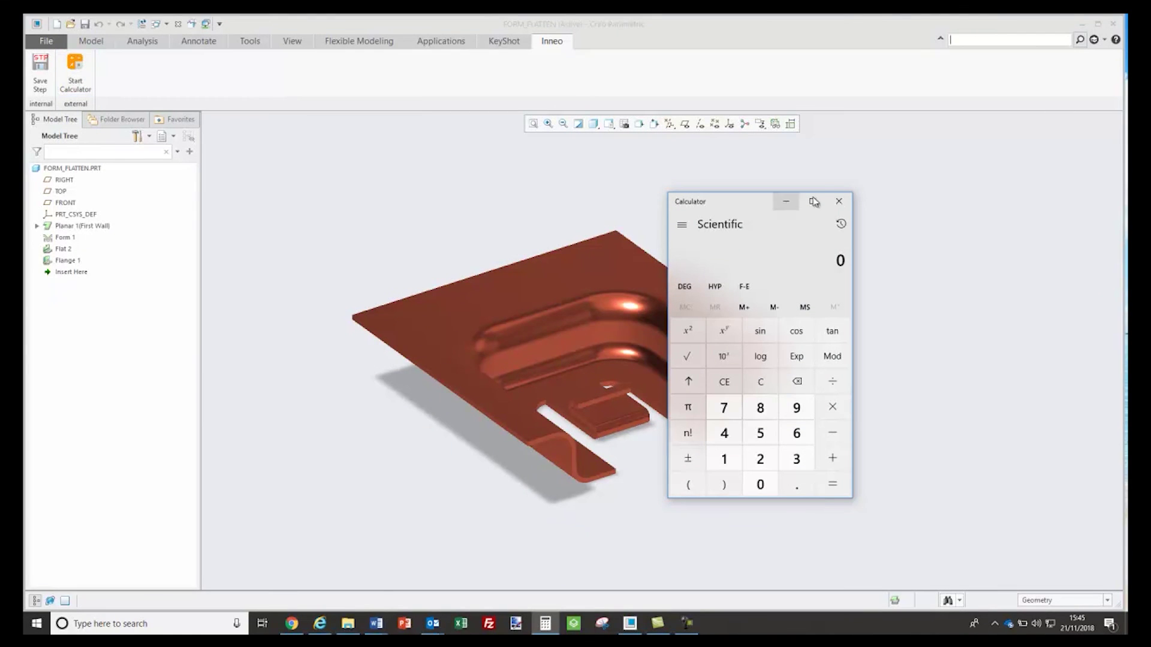
pyautogui.click(839, 201)
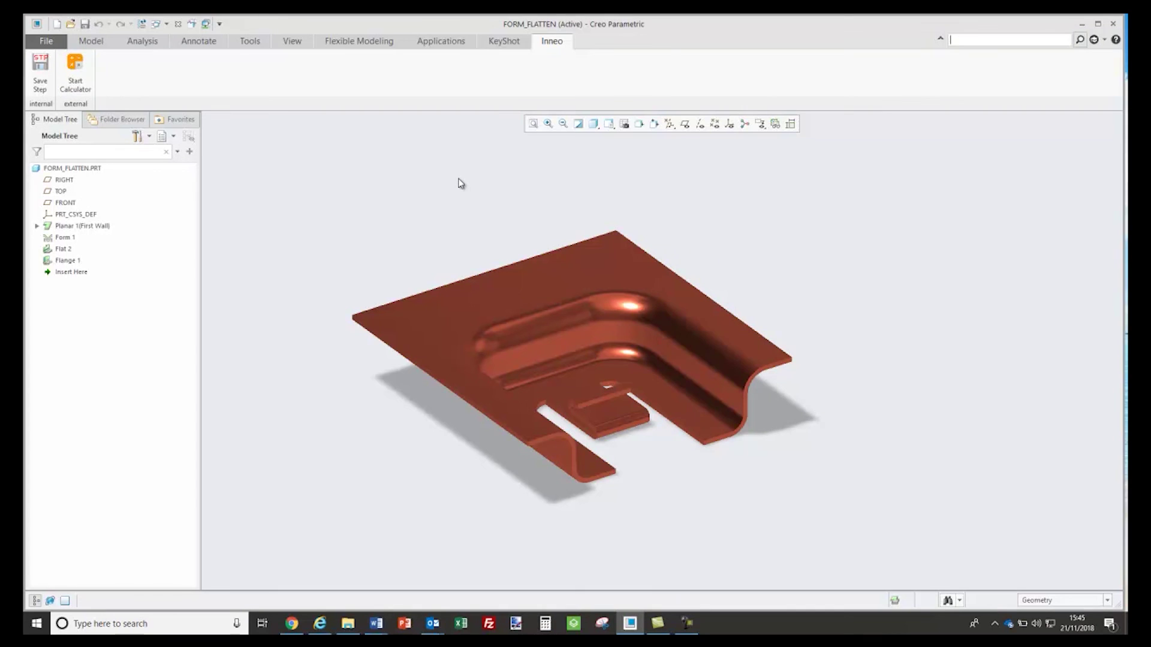